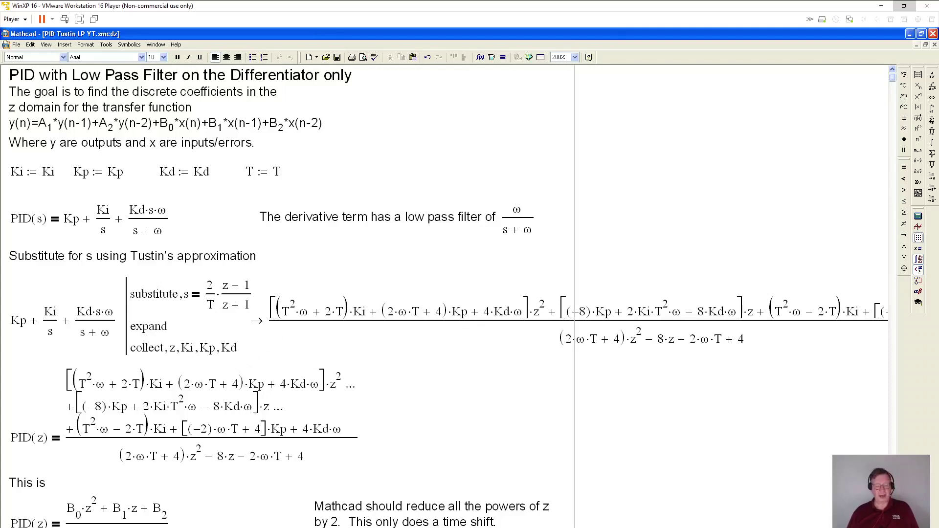
# Scroll down the worksheet to the z²·y(z) equation normalized by A0 and point it out
pyautogui.hscroll(5, 444, 296)
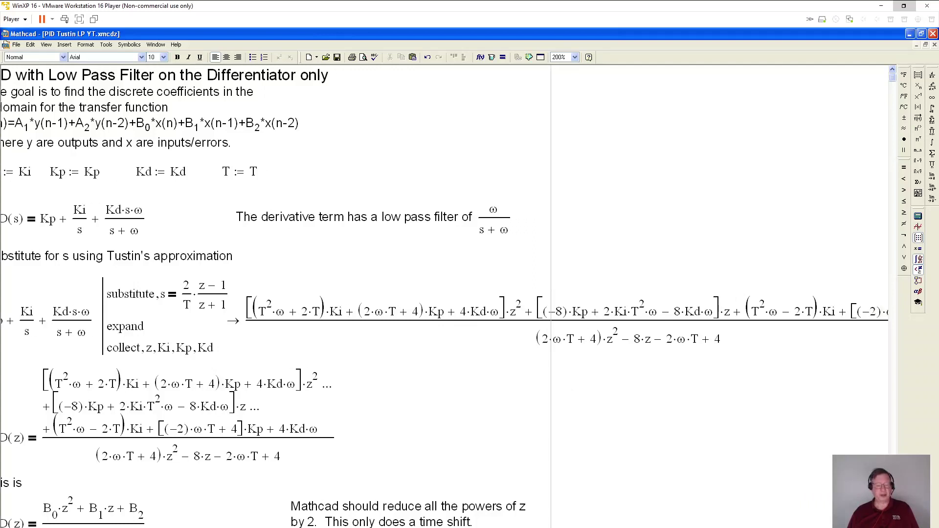
pyautogui.hscroll(1, 444, 297)
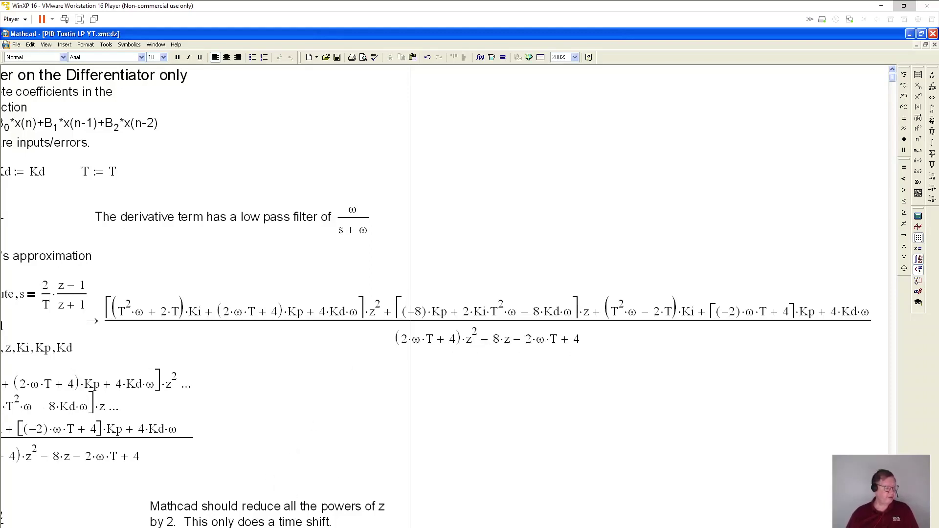
pyautogui.hscroll(-5, 440, 294)
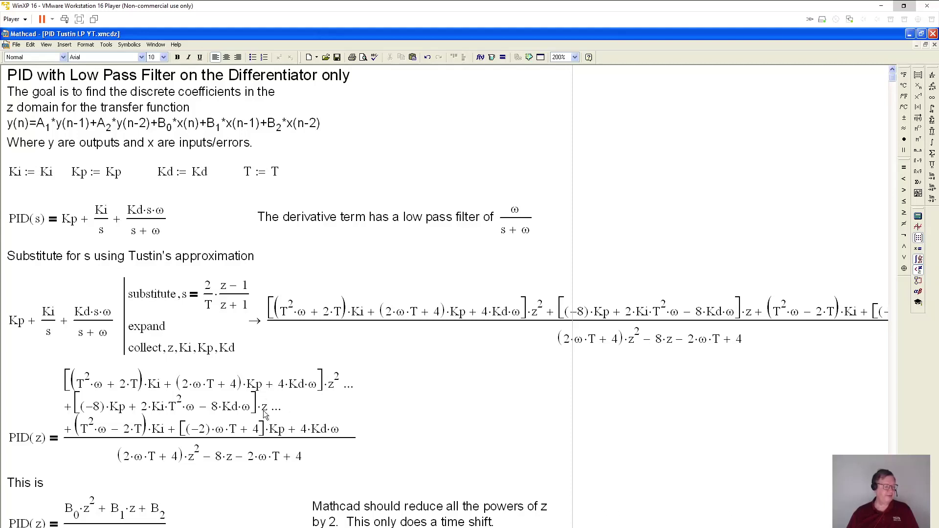
pyautogui.scroll(-3, 215, 409)
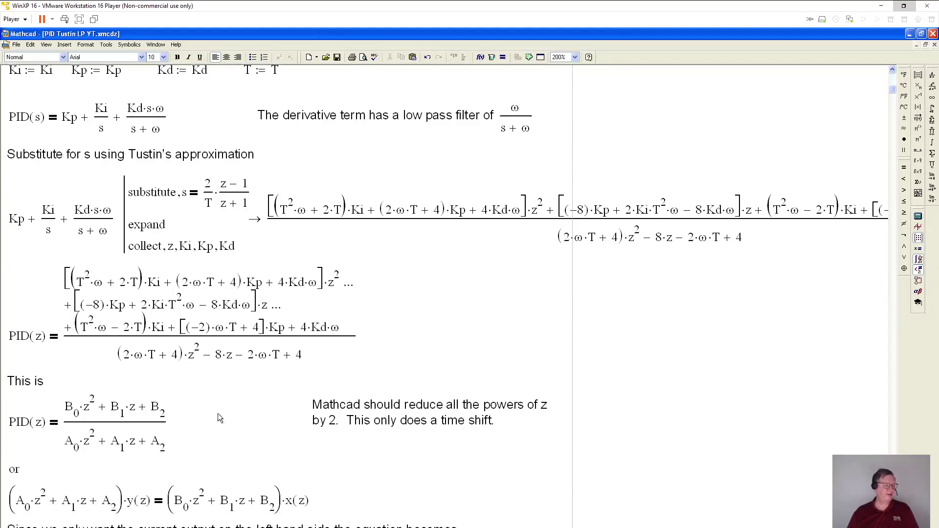
pyautogui.scroll(-2, 218, 414)
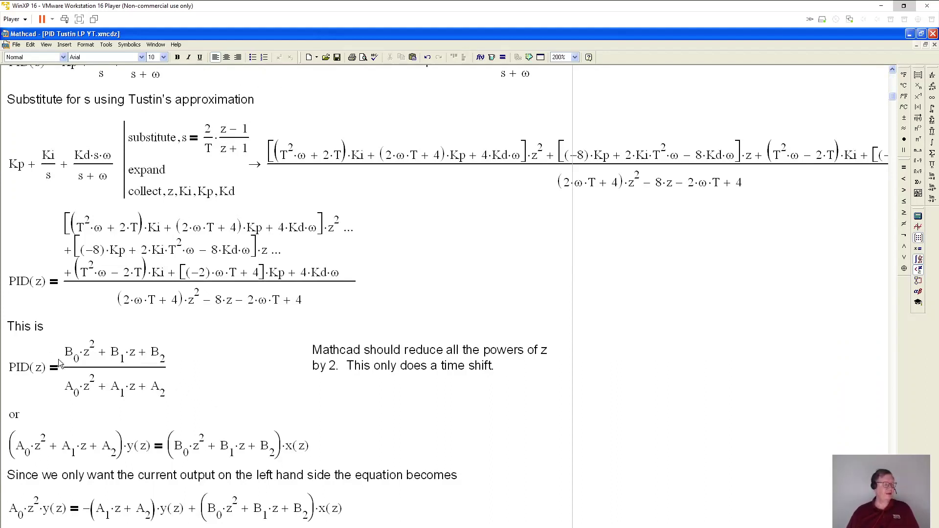
pyautogui.scroll(-4, 128, 364)
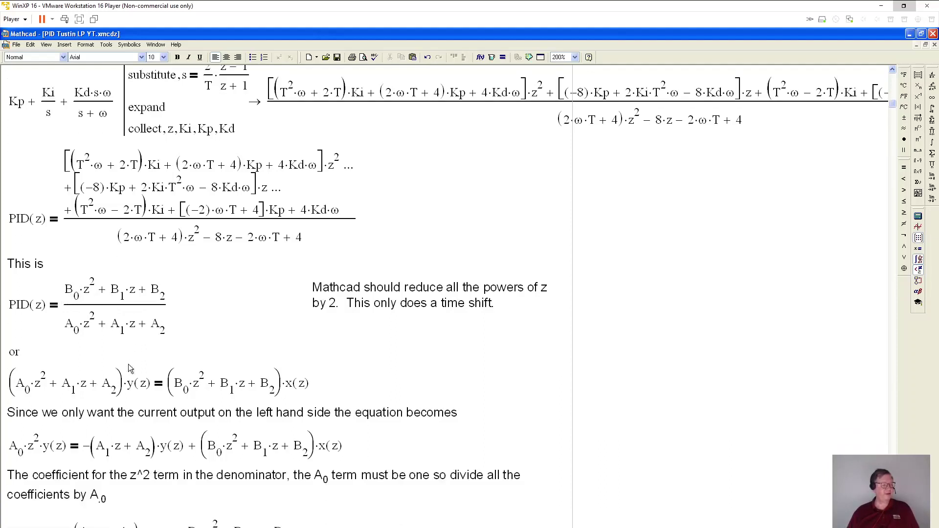
pyautogui.scroll(-1, 130, 368)
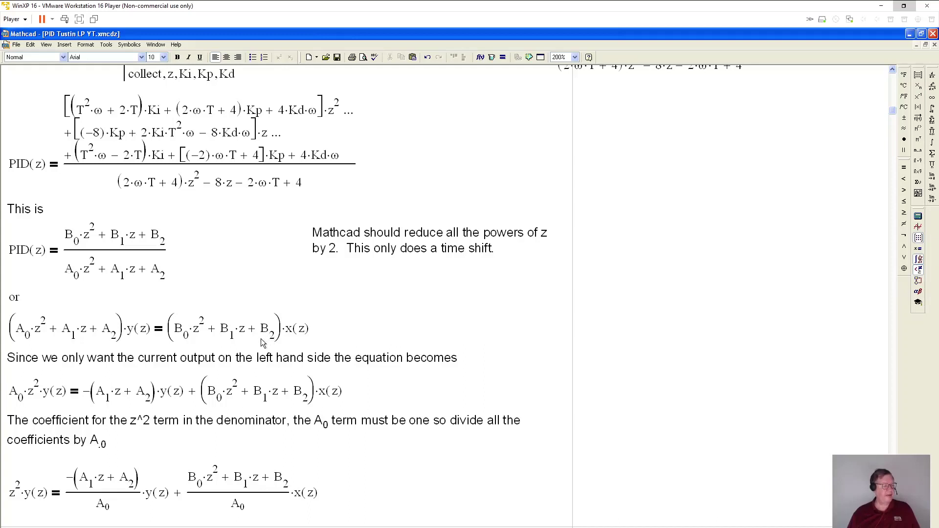
pyautogui.scroll(-2, 223, 347)
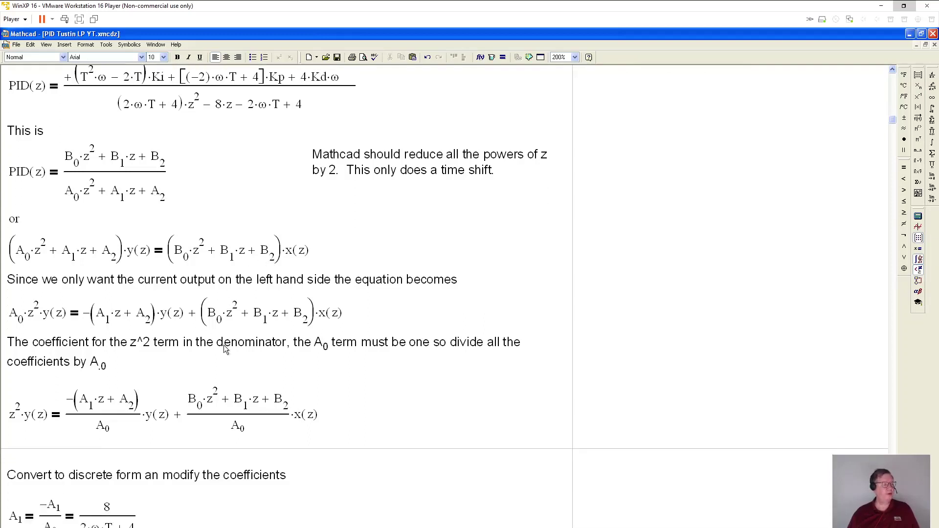
pyautogui.scroll(-1, 224, 344)
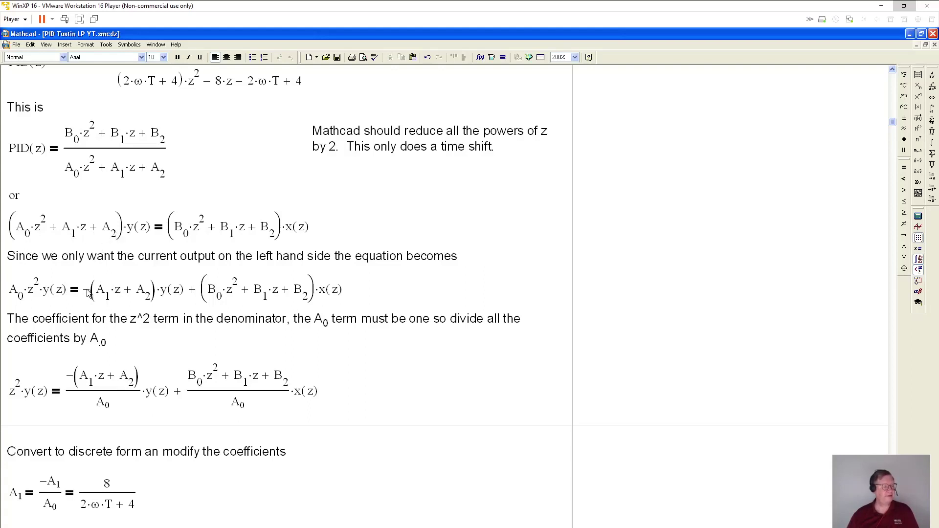
pyautogui.scroll(-5, 86, 292)
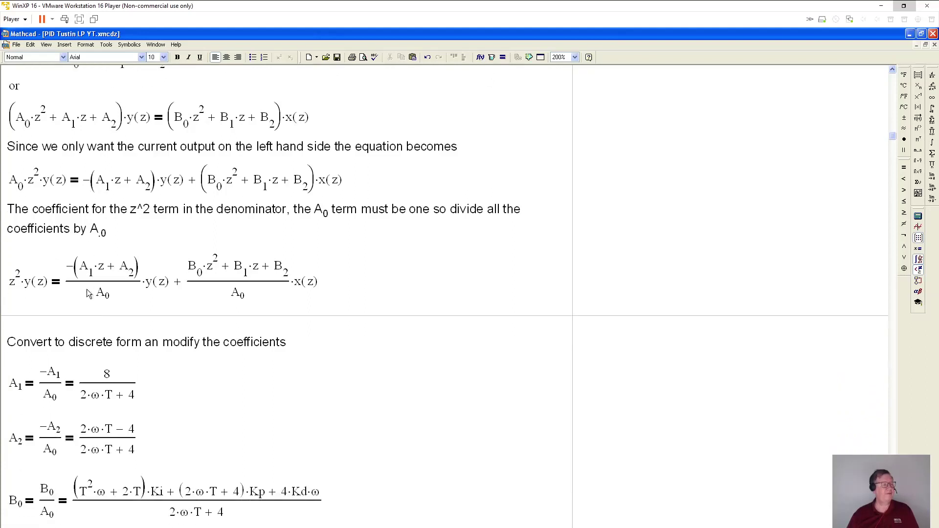
pyautogui.click(13, 287)
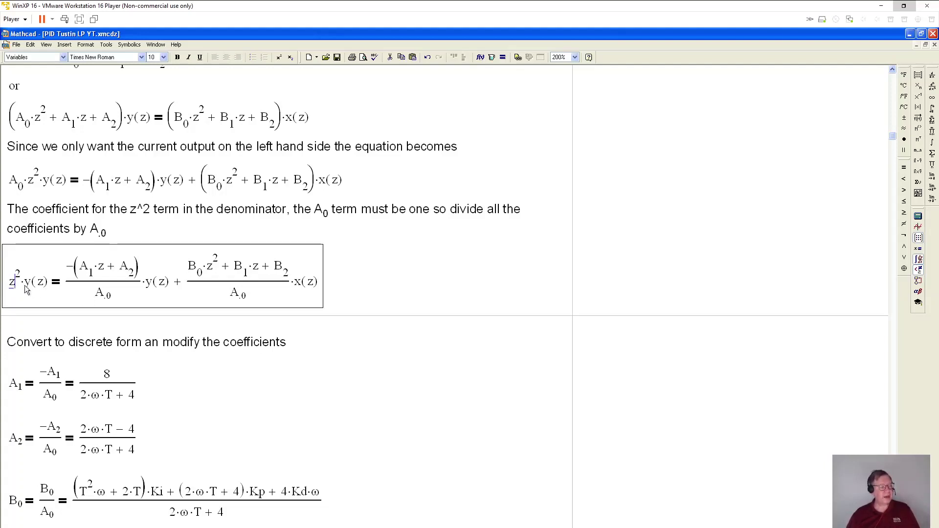
# Review the derivation down to the closed-loop transfer function and point out its Ki denominator term
pyautogui.scroll(3, 90, 277)
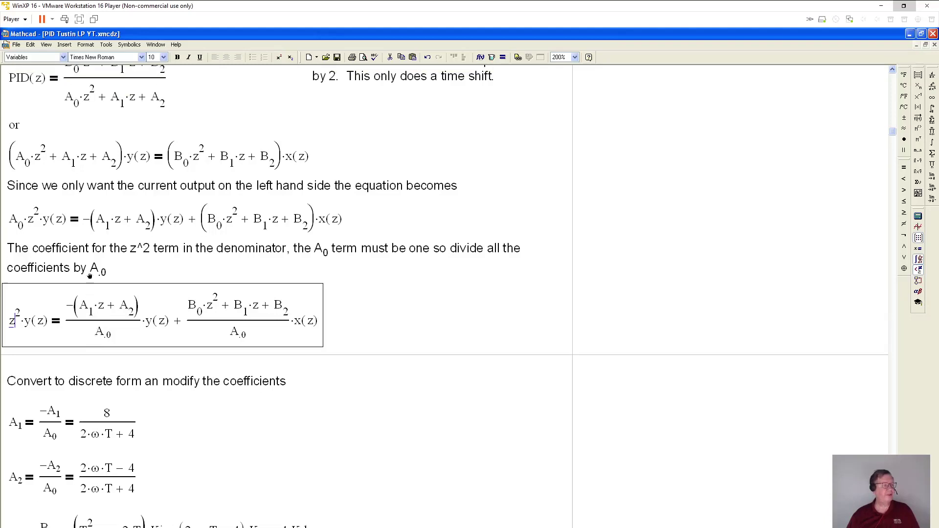
pyautogui.scroll(2, 89, 277)
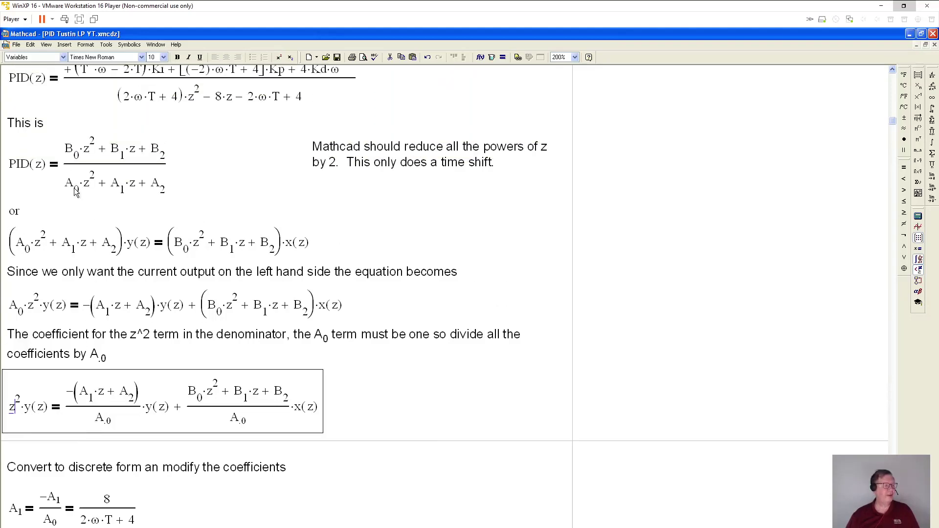
pyautogui.scroll(1, 73, 190)
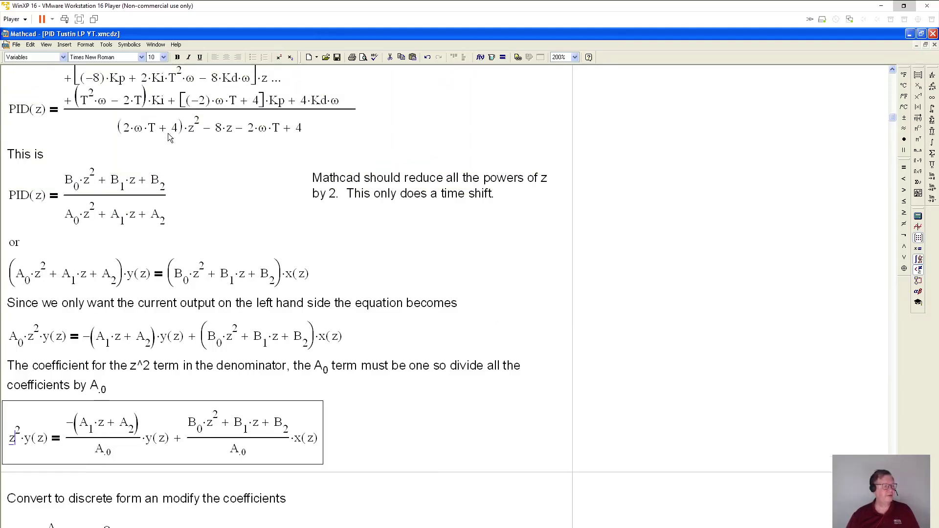
pyautogui.scroll(-6, 165, 178)
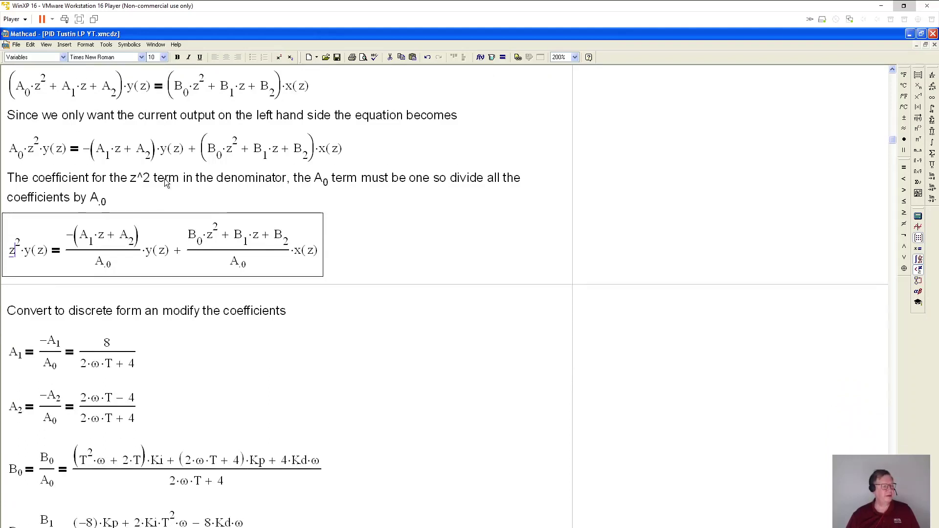
pyautogui.scroll(-3, 164, 178)
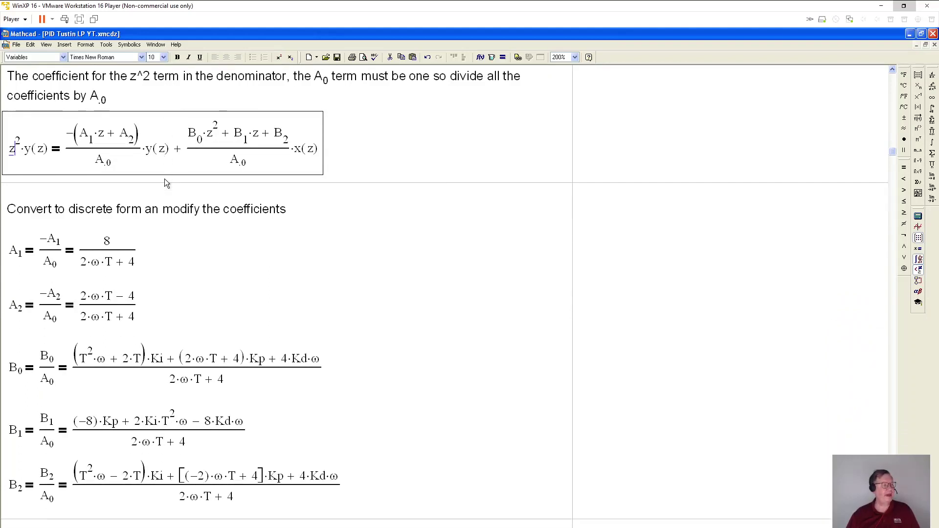
pyautogui.scroll(-2, 164, 178)
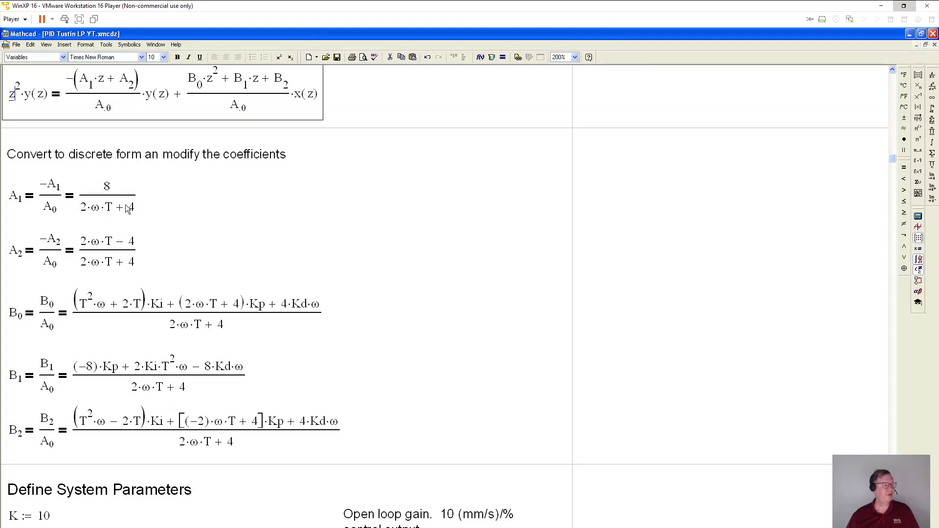
pyautogui.scroll(3, 130, 187)
pyautogui.scroll(4, 129, 186)
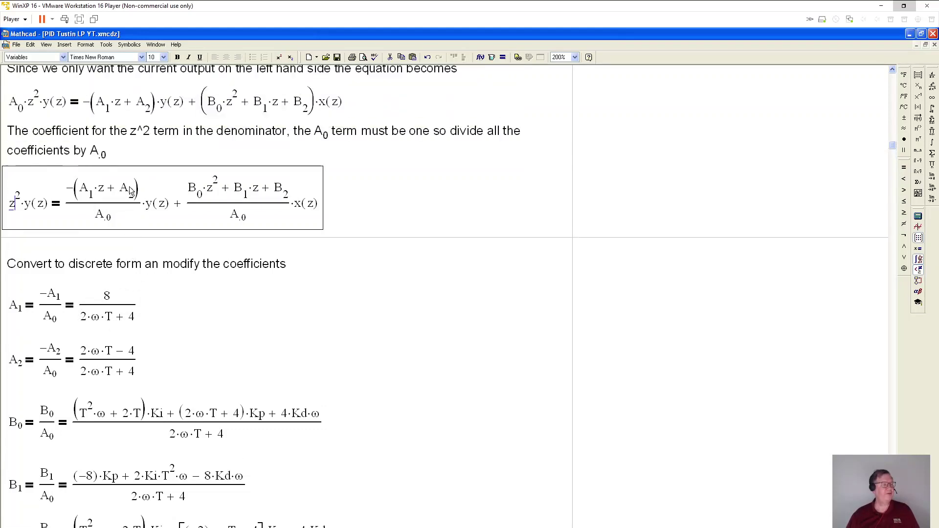
pyautogui.scroll(6, 130, 181)
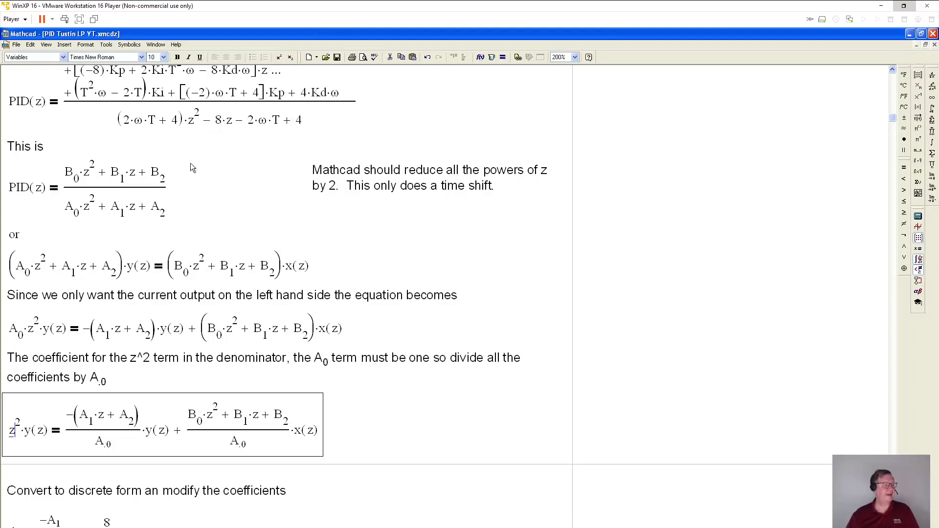
pyautogui.scroll(-5, 196, 165)
pyautogui.scroll(1, 199, 167)
pyautogui.scroll(-10, 198, 172)
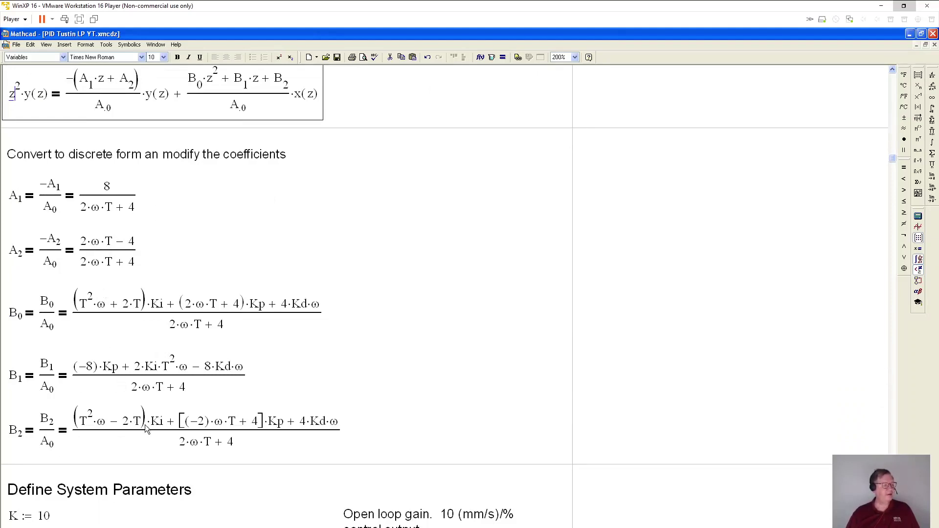
pyautogui.scroll(-1, 132, 418)
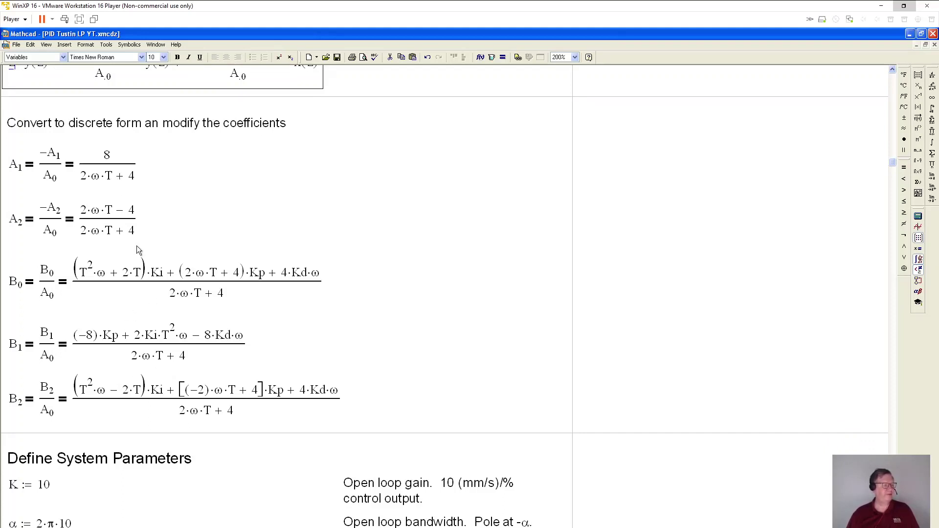
pyautogui.scroll(-2, 137, 245)
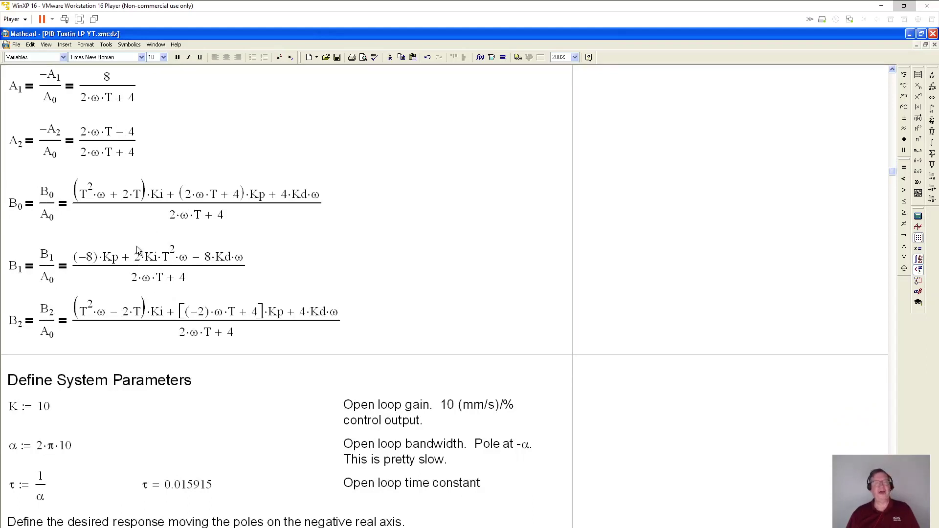
pyautogui.scroll(-3, 137, 246)
pyautogui.scroll(-1, 138, 249)
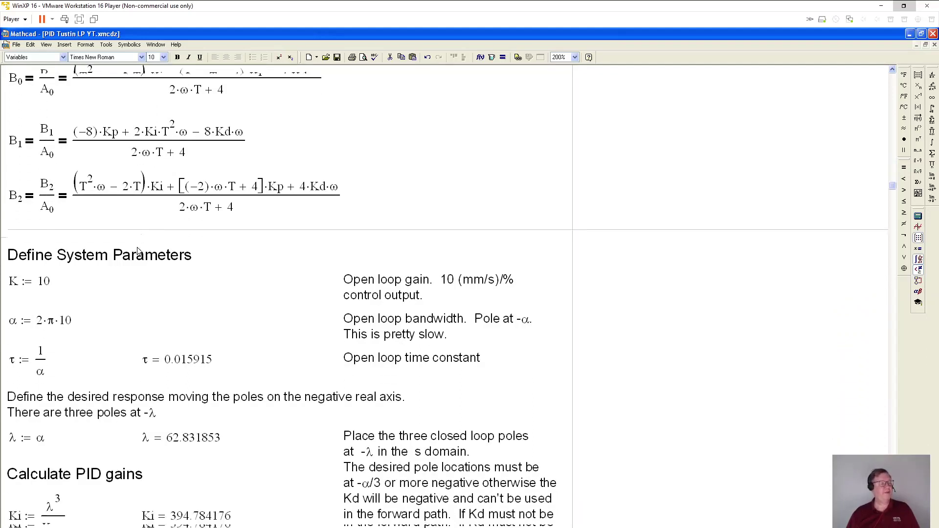
pyautogui.scroll(-3, 139, 251)
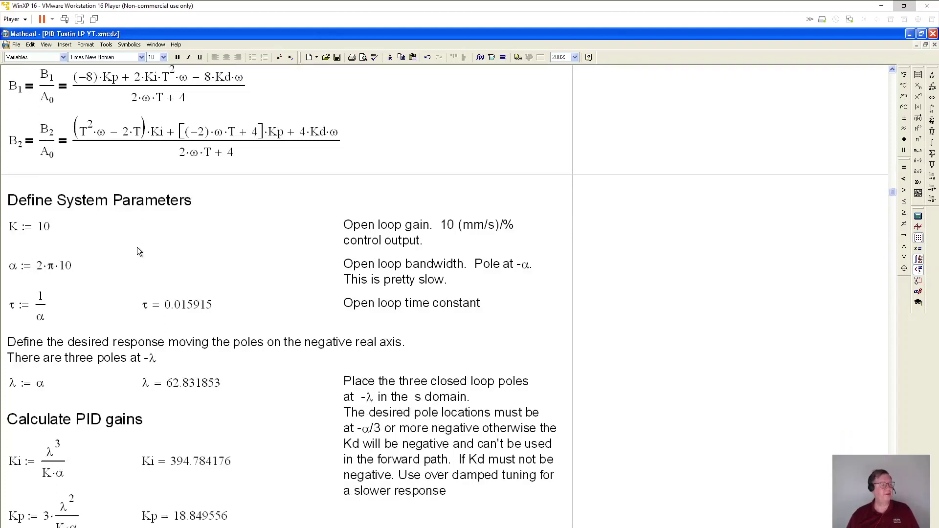
pyautogui.scroll(-1, 137, 248)
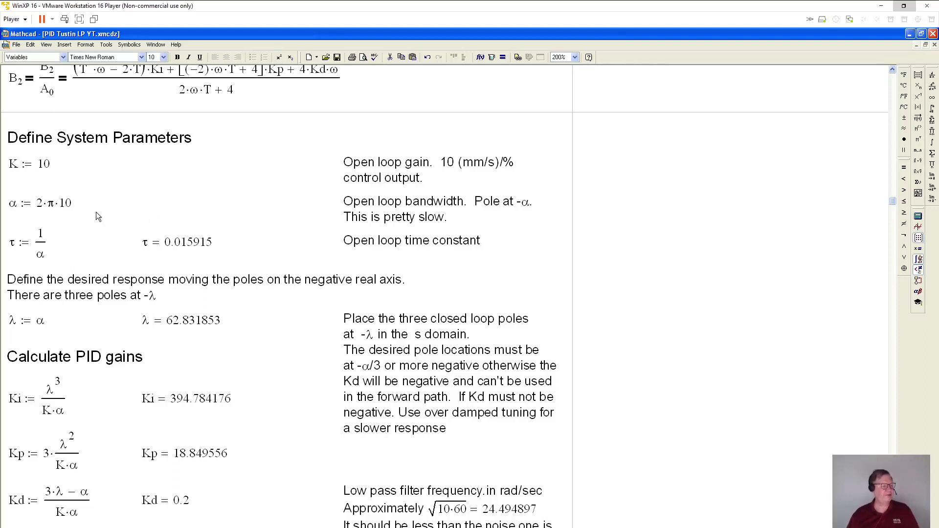
pyautogui.scroll(-4, 92, 212)
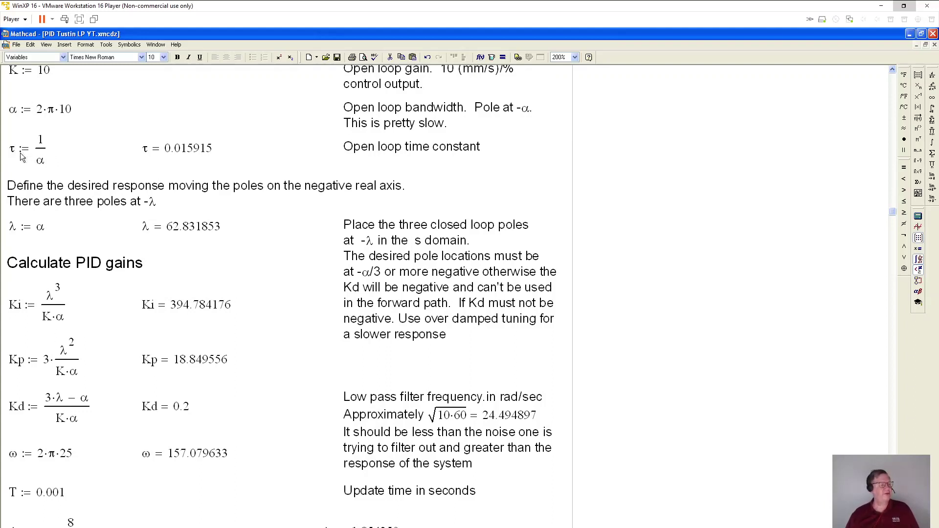
pyautogui.scroll(-1, 53, 162)
pyautogui.scroll(-2, 54, 167)
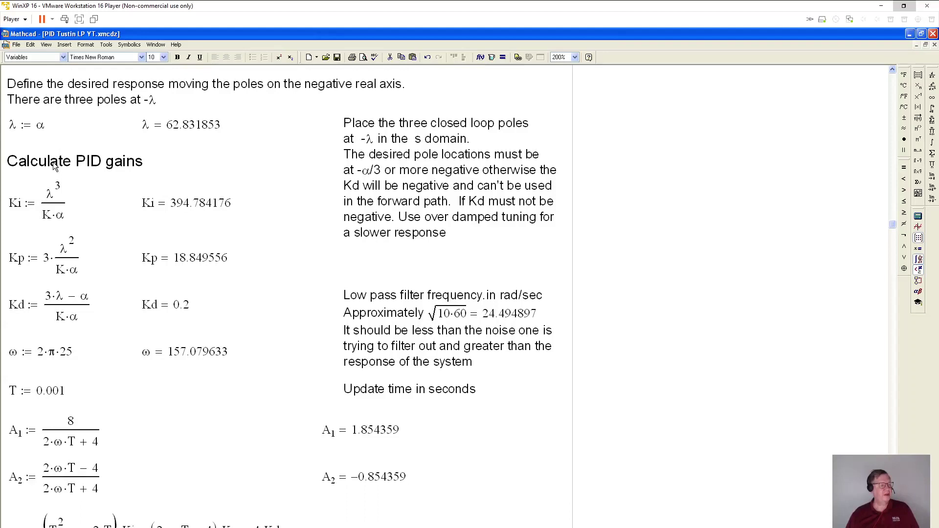
pyautogui.scroll(-1, 54, 166)
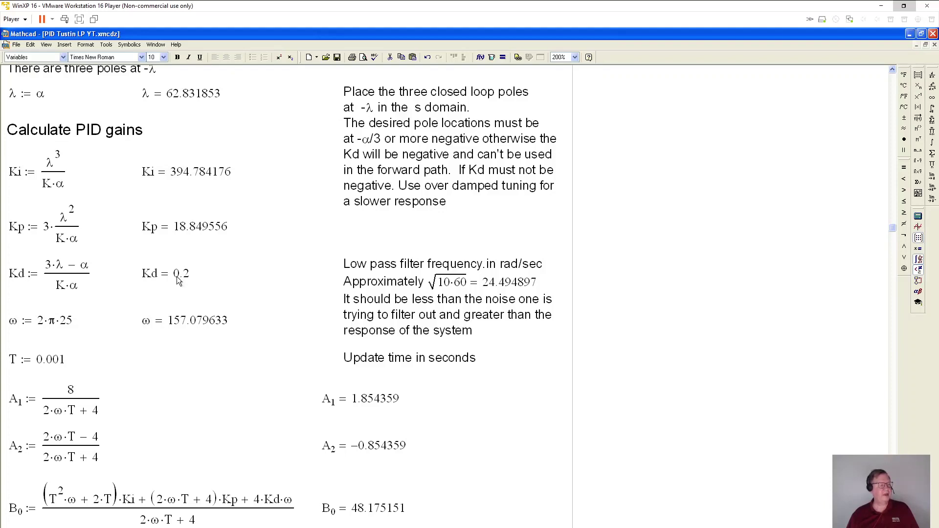
pyautogui.scroll(1, 177, 277)
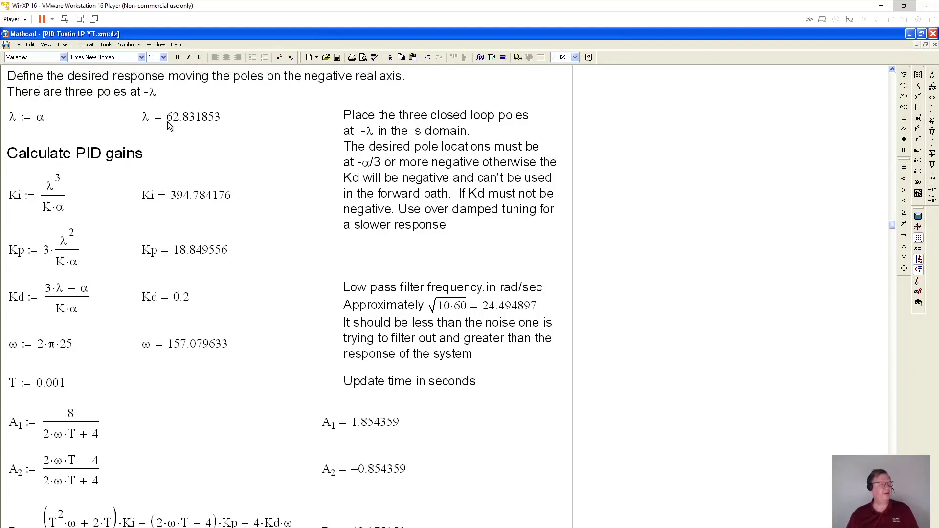
pyautogui.scroll(3, 95, 122)
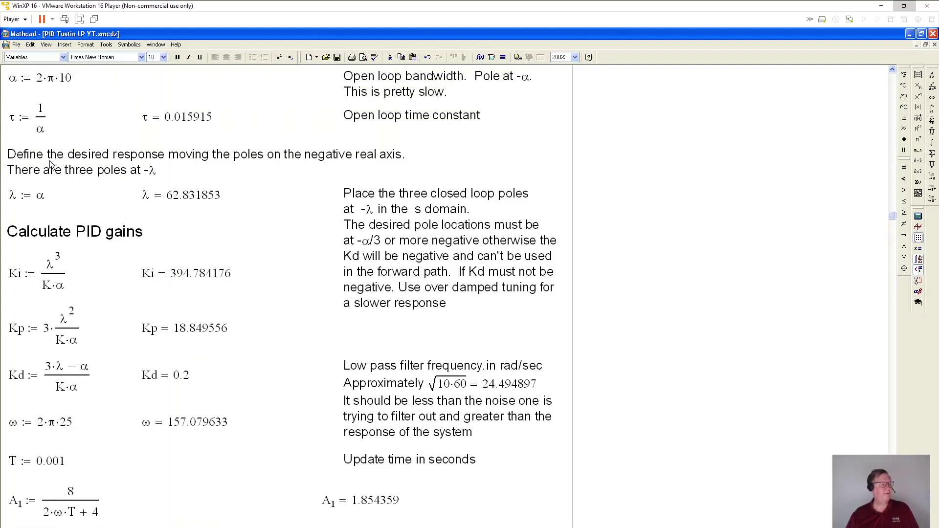
pyautogui.scroll(-3, 148, 231)
pyautogui.scroll(-7, 148, 230)
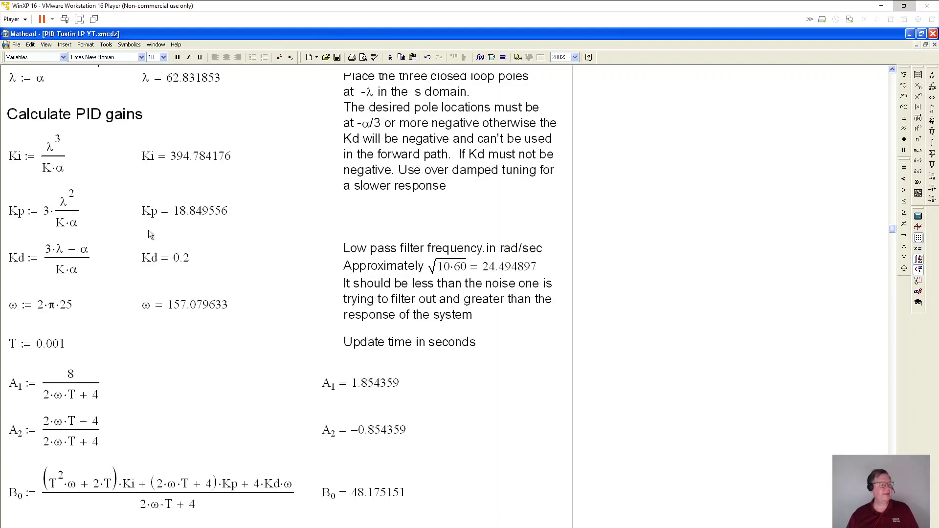
pyautogui.scroll(-2, 148, 230)
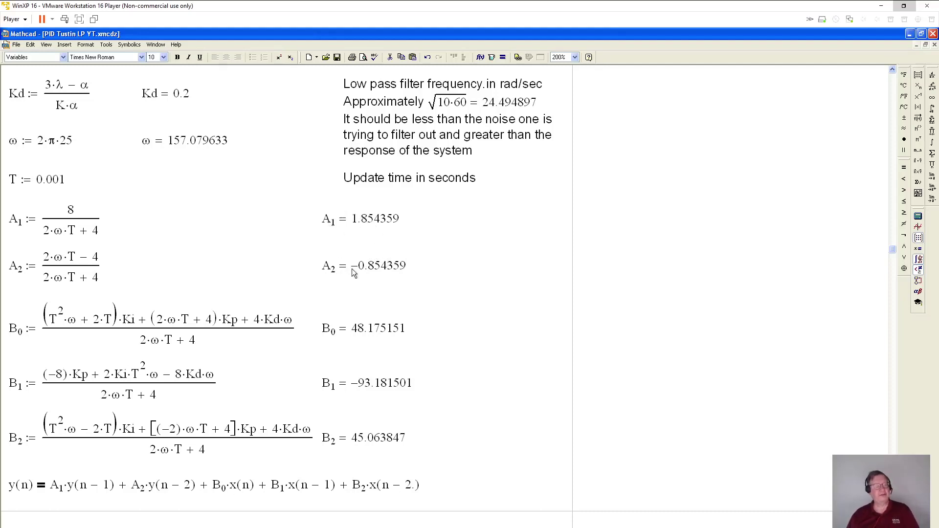
pyautogui.scroll(-5, 353, 269)
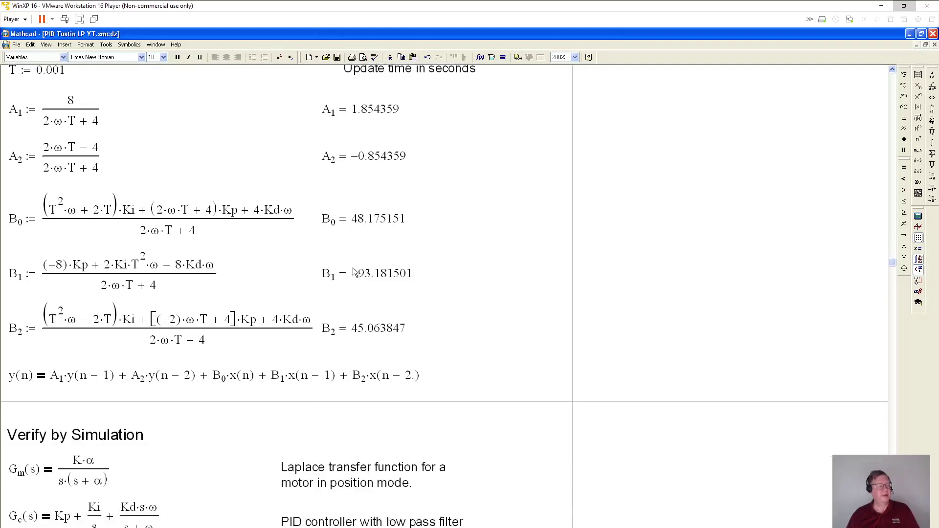
pyautogui.scroll(-1, 353, 268)
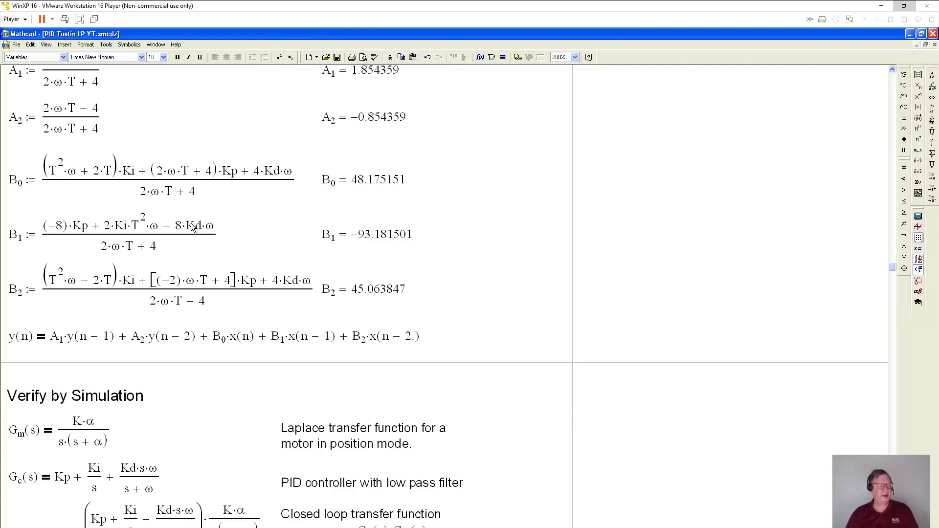
pyautogui.scroll(-2, 187, 236)
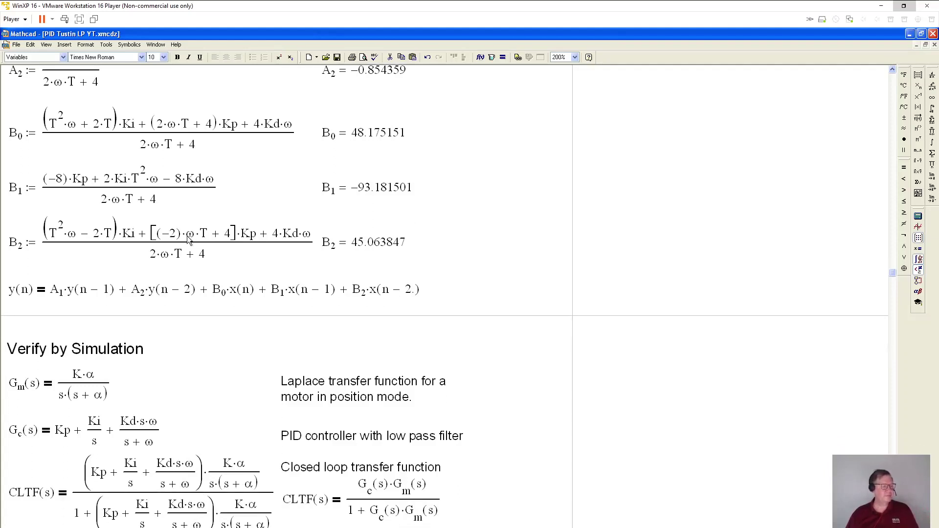
pyautogui.scroll(1, 187, 236)
pyautogui.scroll(1, 187, 235)
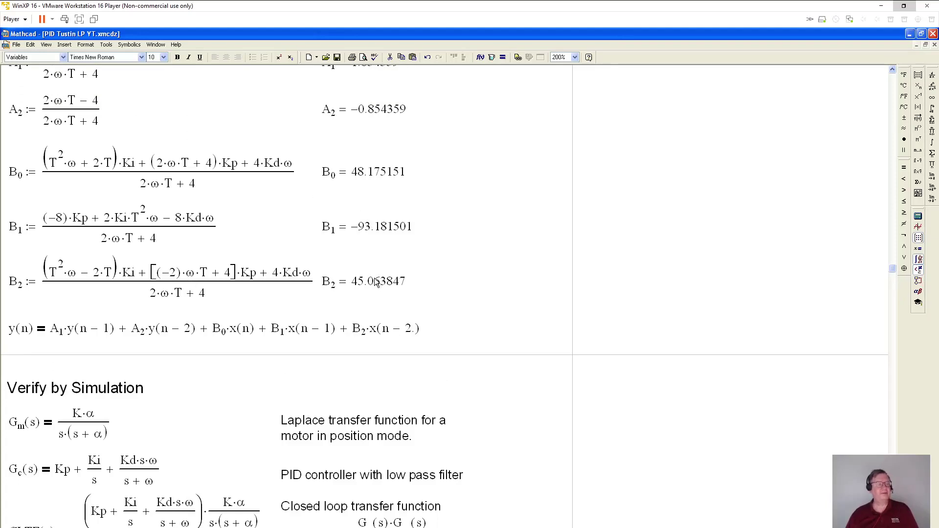
pyautogui.scroll(2, 375, 281)
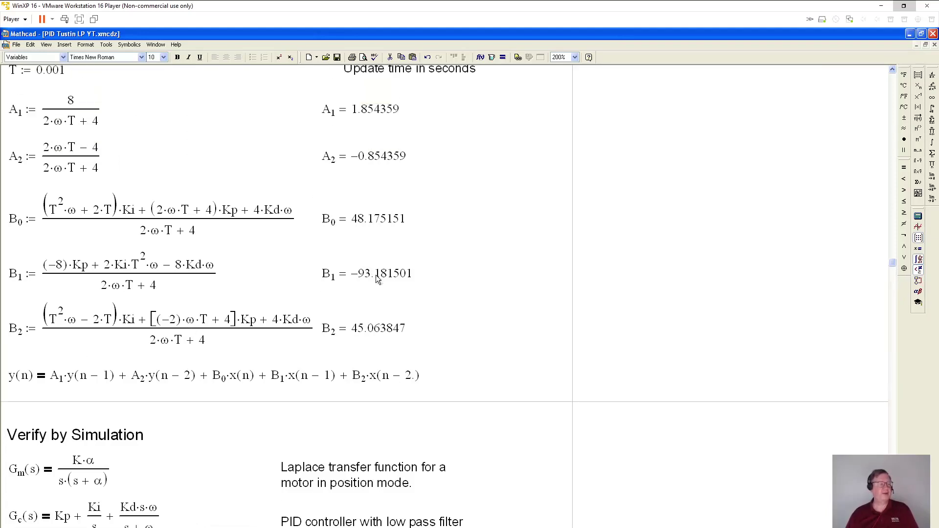
pyautogui.scroll(-1, 375, 275)
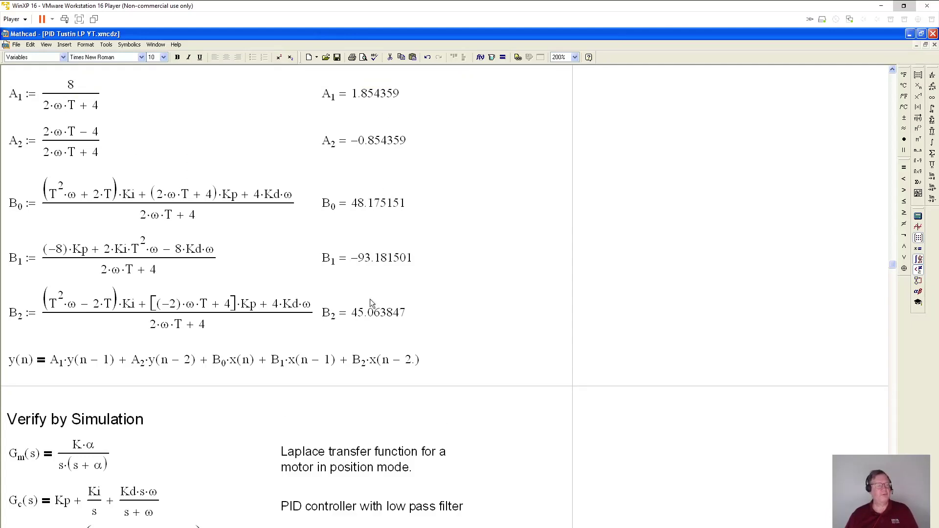
pyautogui.scroll(-6, 354, 323)
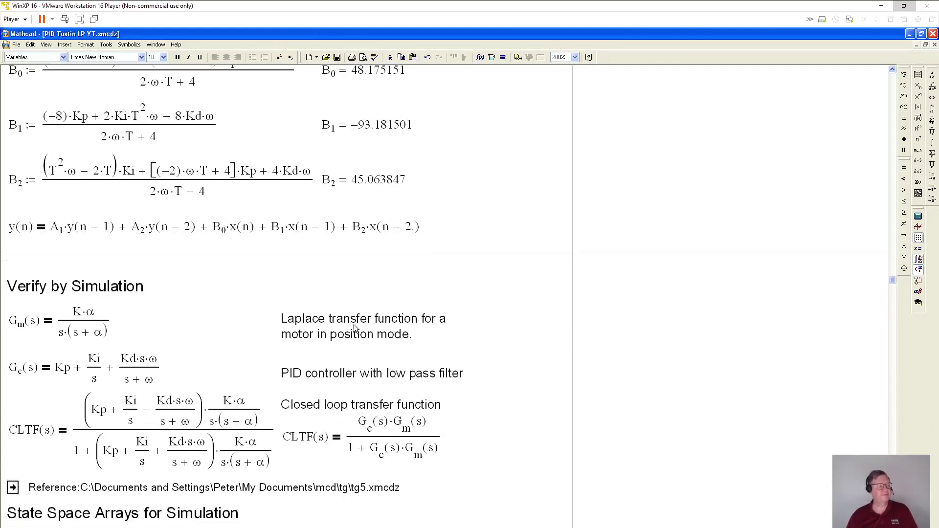
pyautogui.scroll(-8, 354, 326)
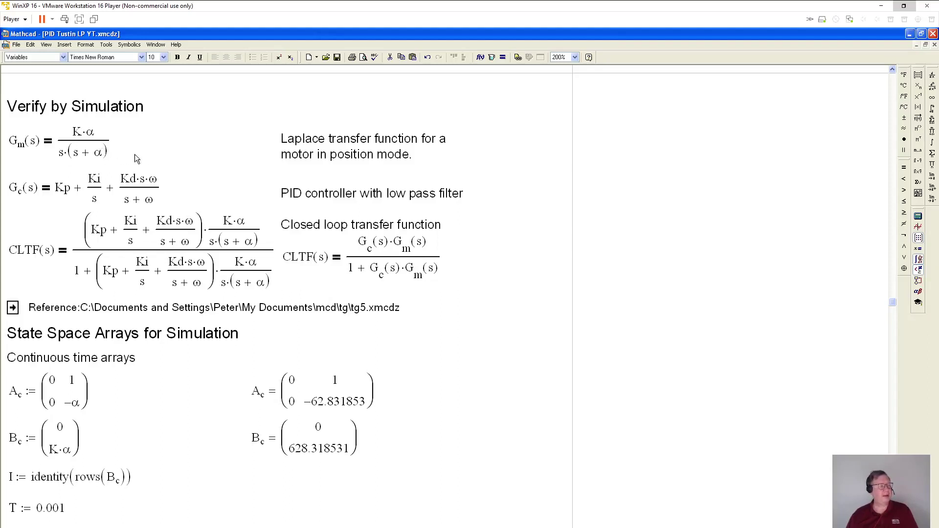
pyautogui.scroll(-1, 141, 158)
pyautogui.scroll(-5, 142, 158)
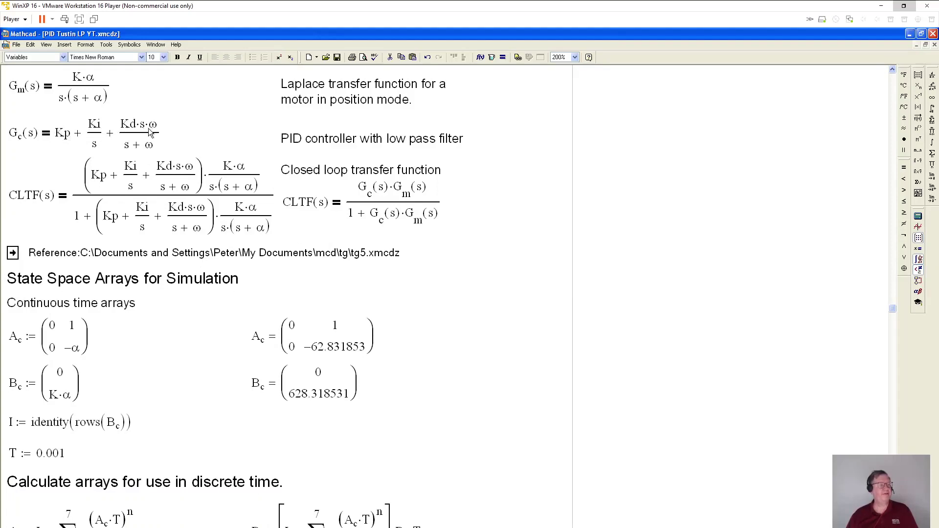
pyautogui.scroll(-1, 218, 192)
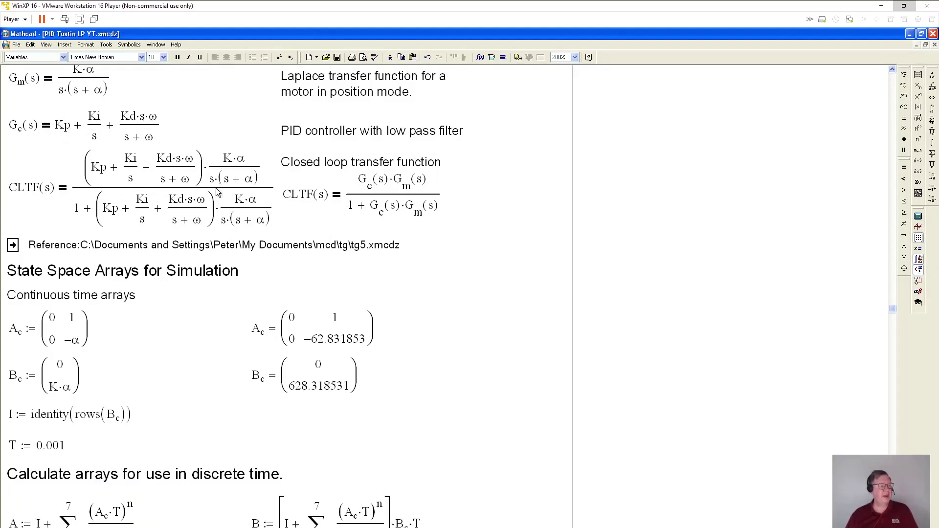
pyautogui.scroll(-3, 218, 192)
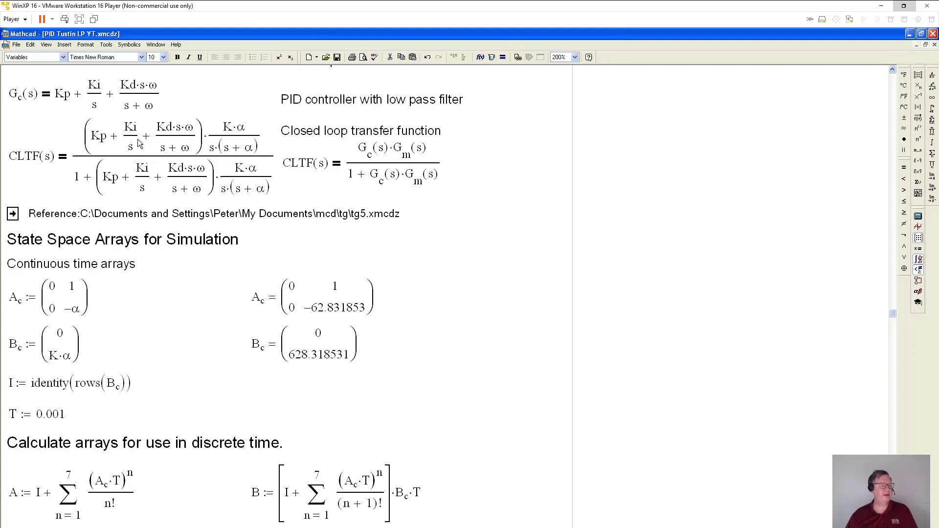
pyautogui.click(146, 178)
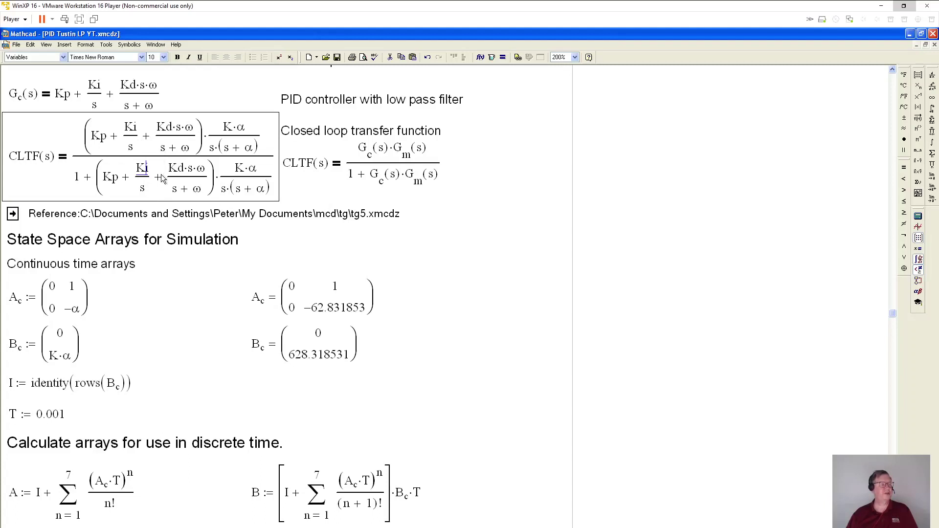
# Select the 'State Space Arrays for Simulation' heading, then deselect it
pyautogui.scroll(-1, 161, 169)
pyautogui.scroll(-3, 161, 175)
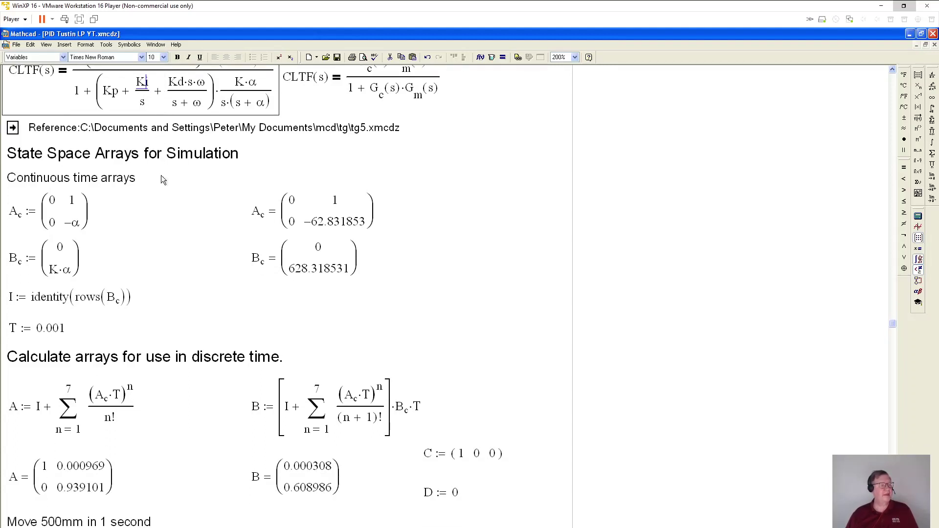
pyautogui.scroll(1, 161, 177)
pyautogui.click(239, 177)
pyautogui.click(263, 180)
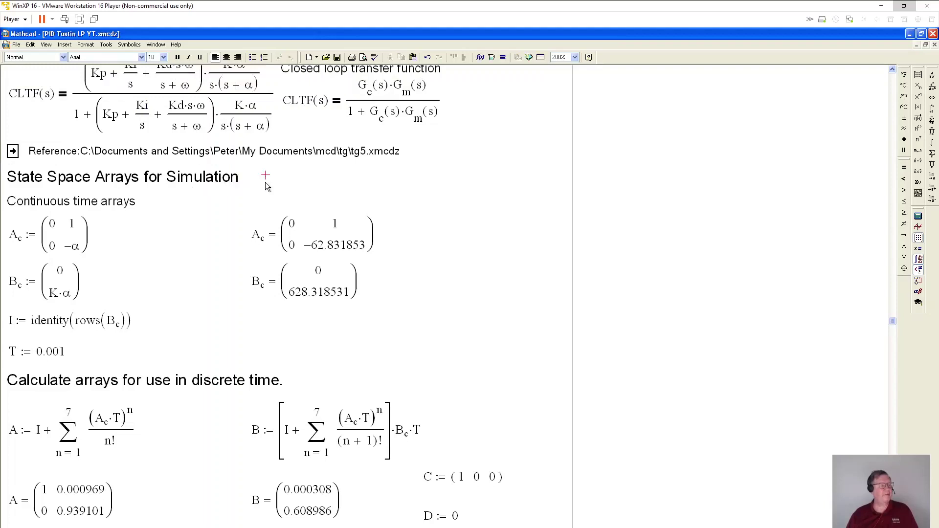
# Scroll through the state-space simulation section toward the response plot
pyautogui.scroll(1, 319, 255)
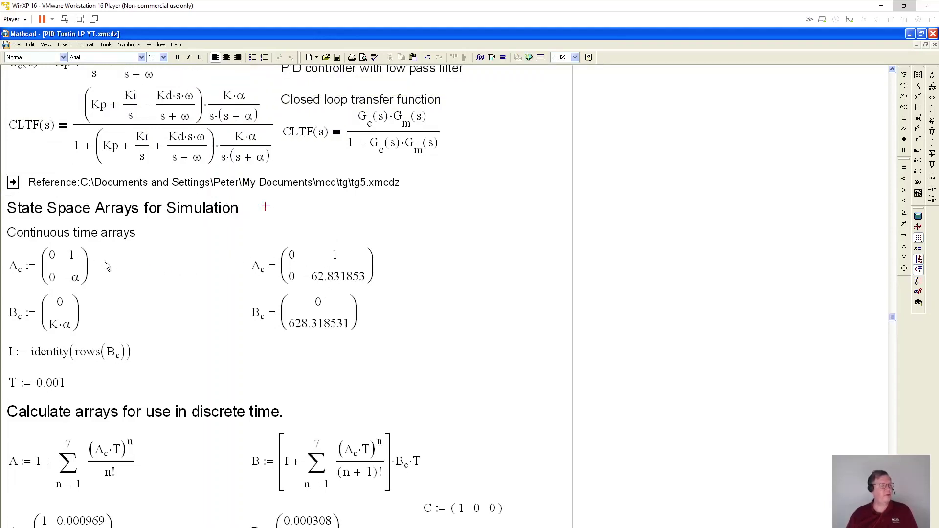
pyautogui.scroll(-4, 149, 267)
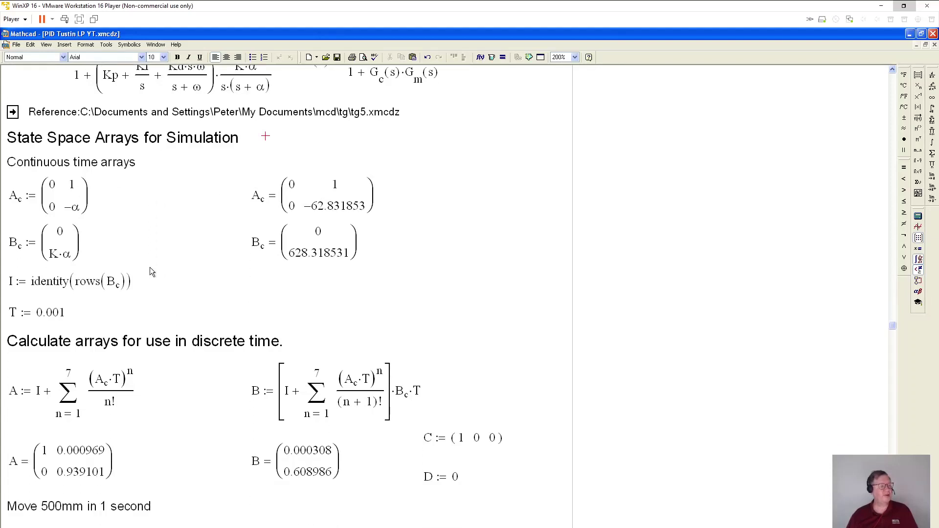
pyautogui.scroll(-2, 150, 268)
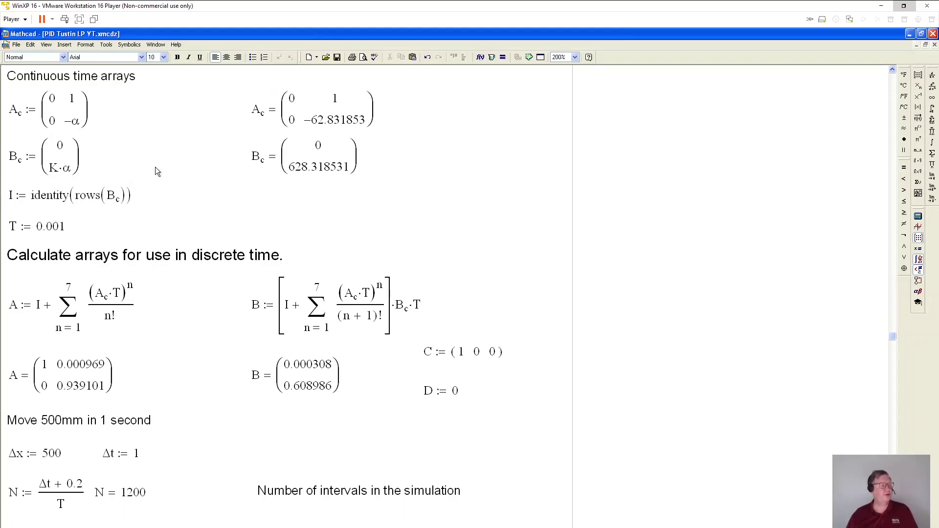
pyautogui.scroll(-6, 152, 195)
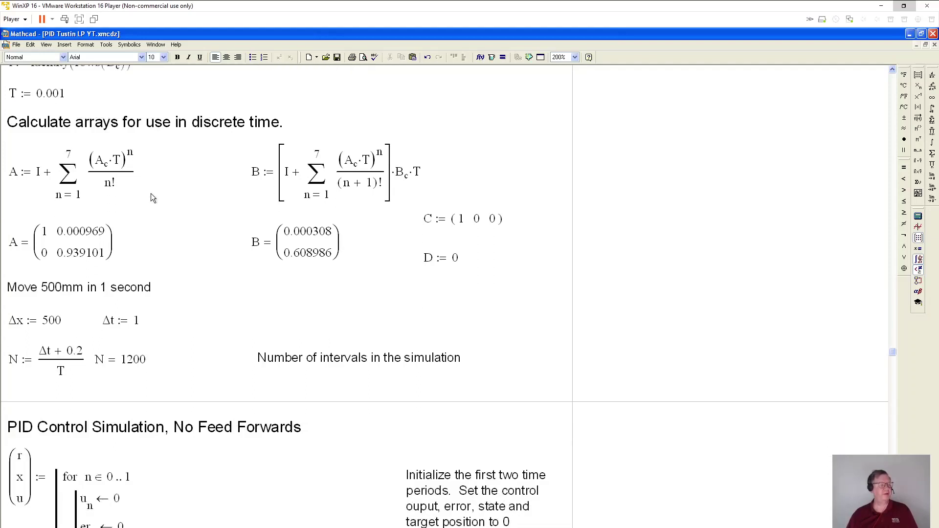
pyautogui.scroll(-2, 151, 193)
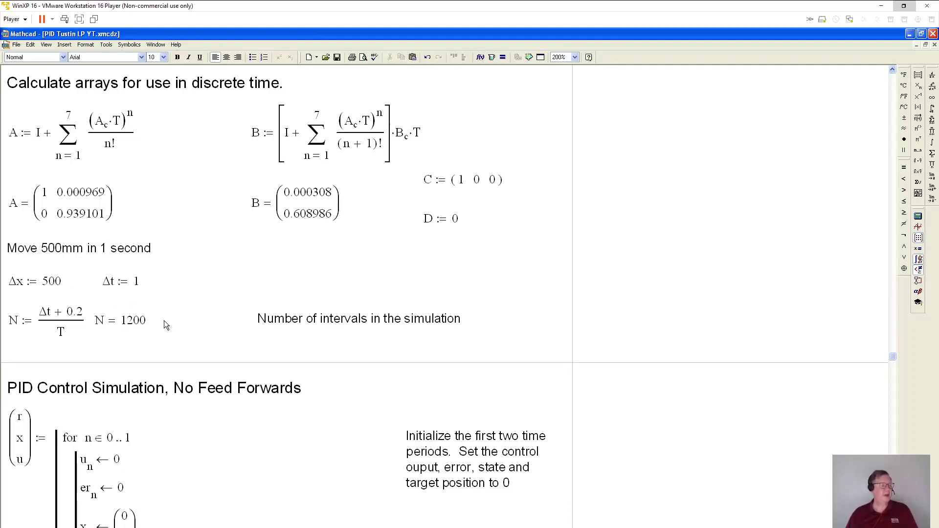
pyautogui.scroll(-5, 165, 321)
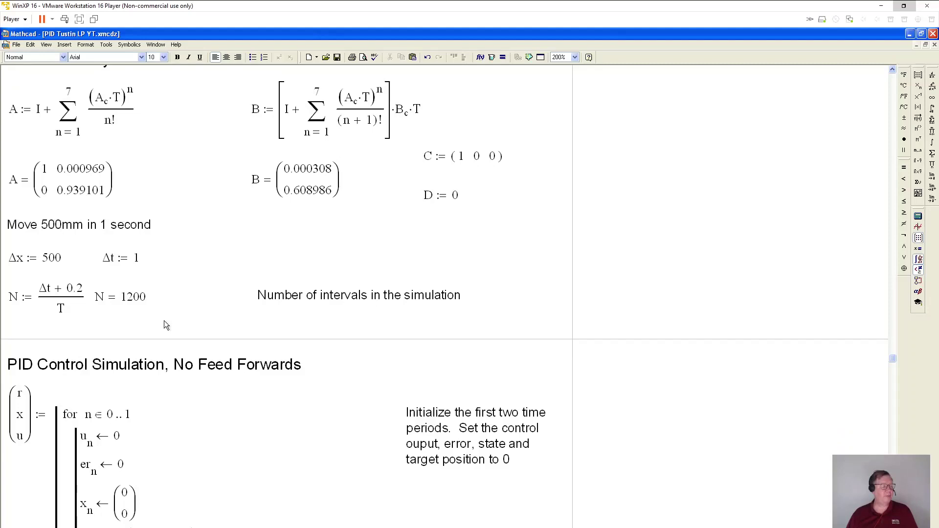
pyautogui.scroll(-9, 164, 323)
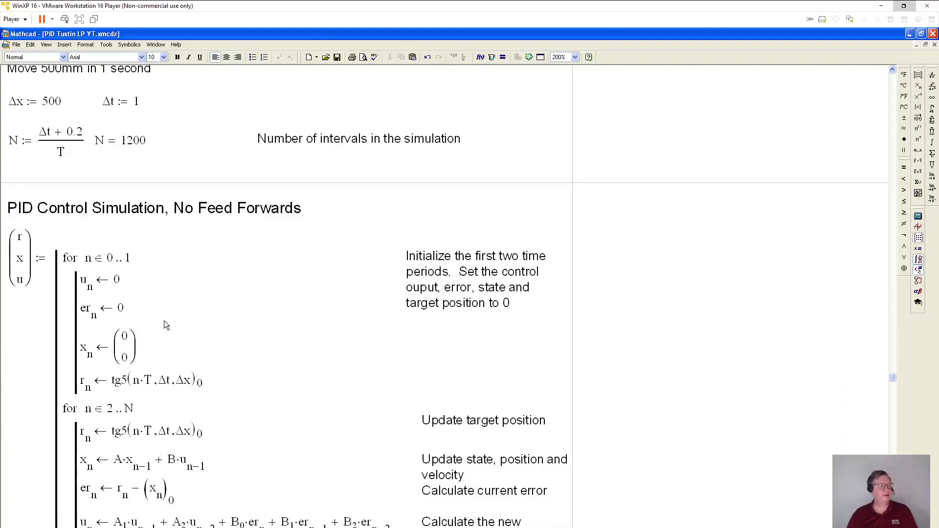
pyautogui.scroll(1, 165, 322)
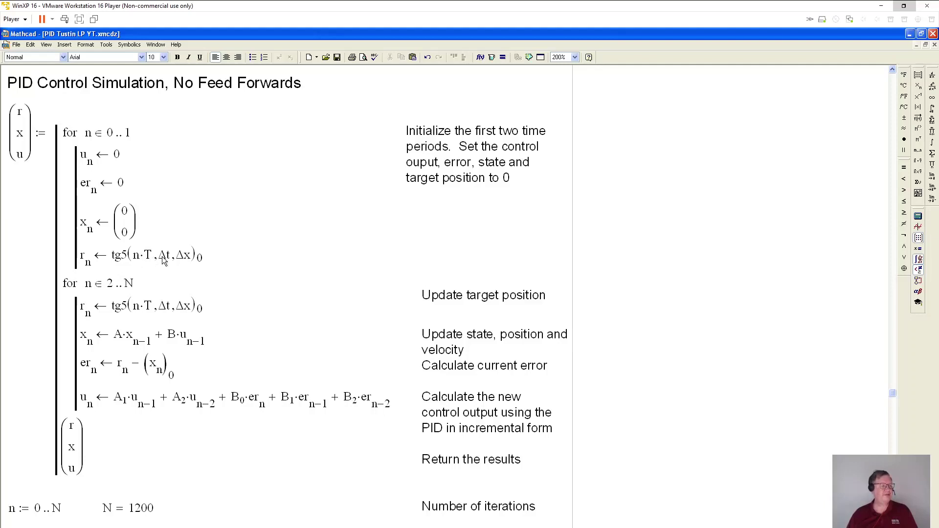
pyautogui.scroll(3, 163, 259)
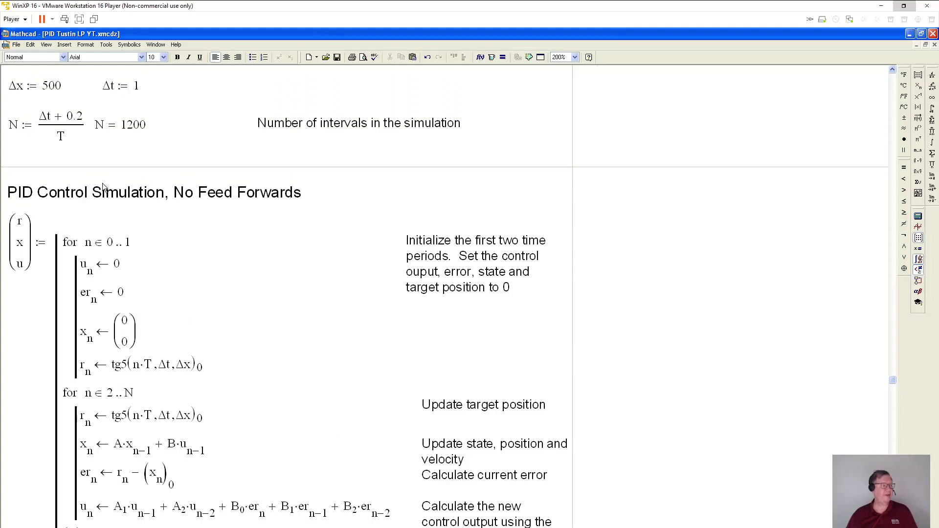
pyautogui.scroll(-1, 181, 277)
pyautogui.scroll(-3, 181, 277)
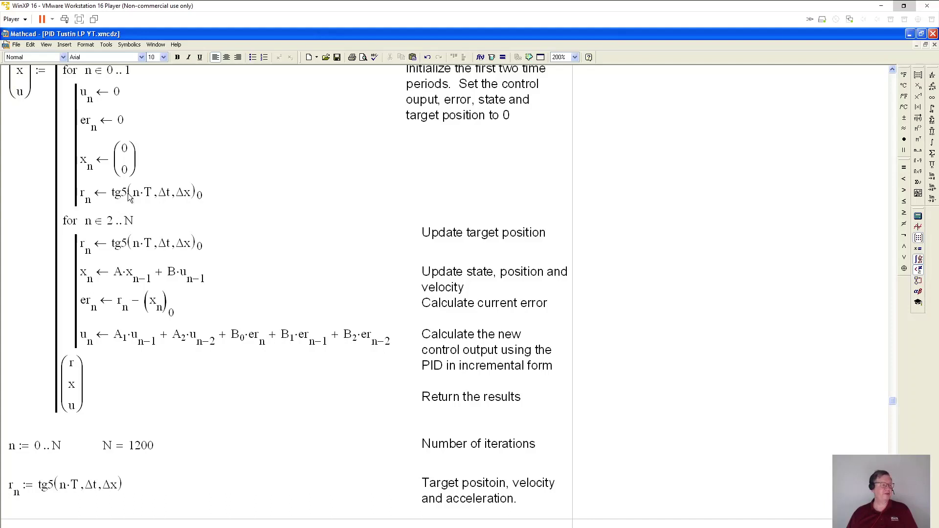
pyautogui.scroll(-2, 140, 231)
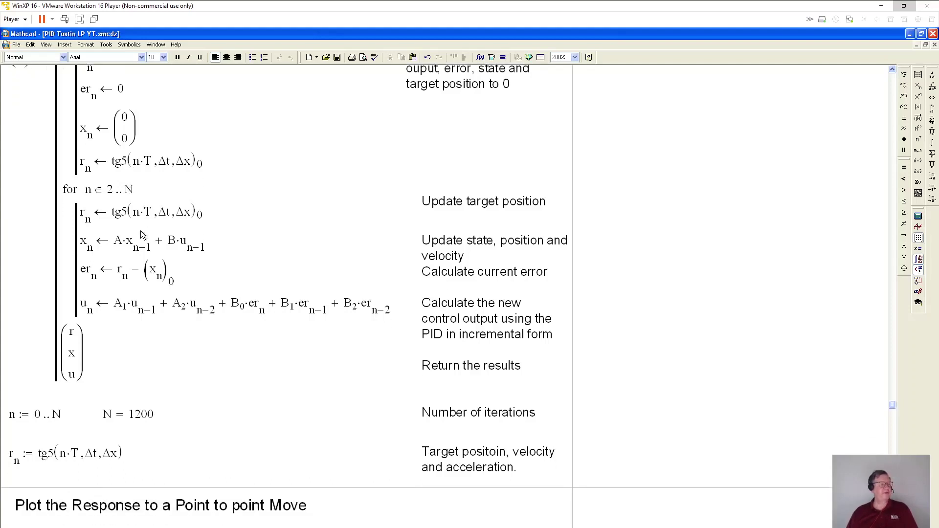
pyautogui.scroll(-1, 143, 235)
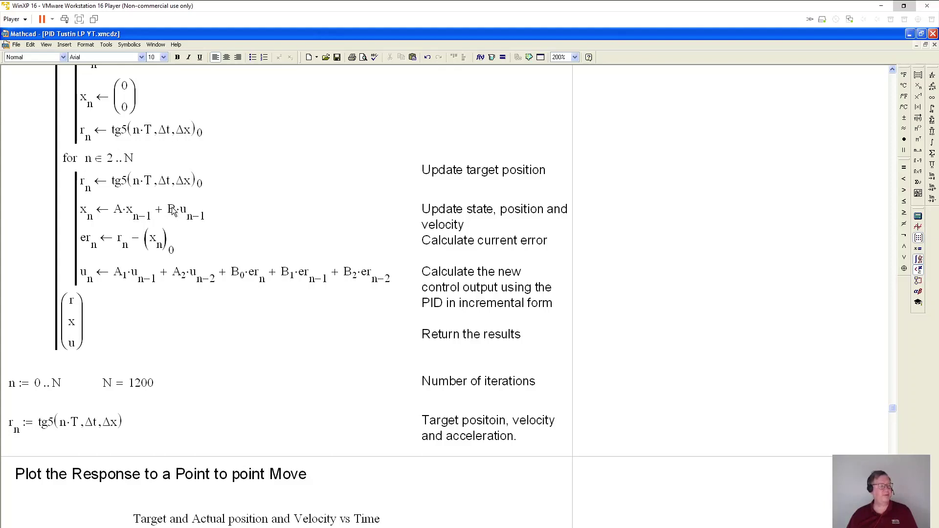
pyautogui.scroll(9, 173, 210)
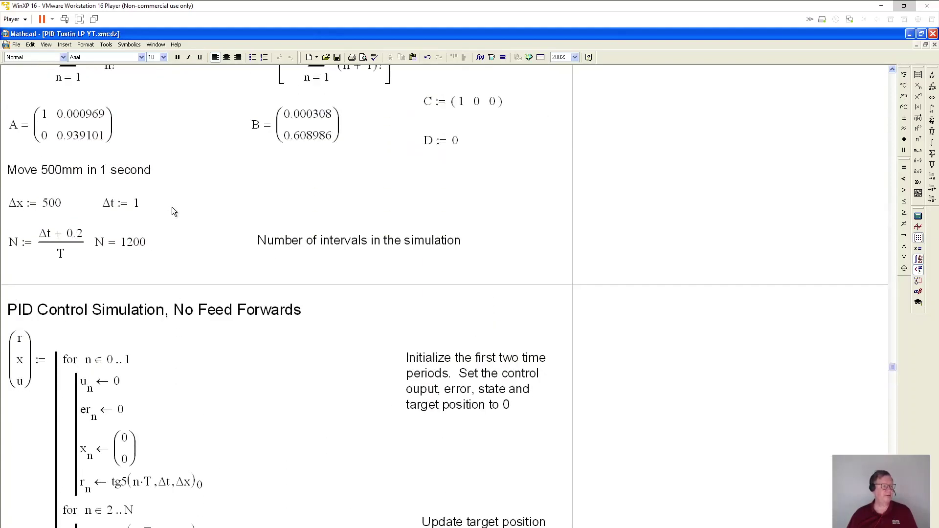
pyautogui.scroll(3, 172, 206)
pyautogui.scroll(-4, 230, 247)
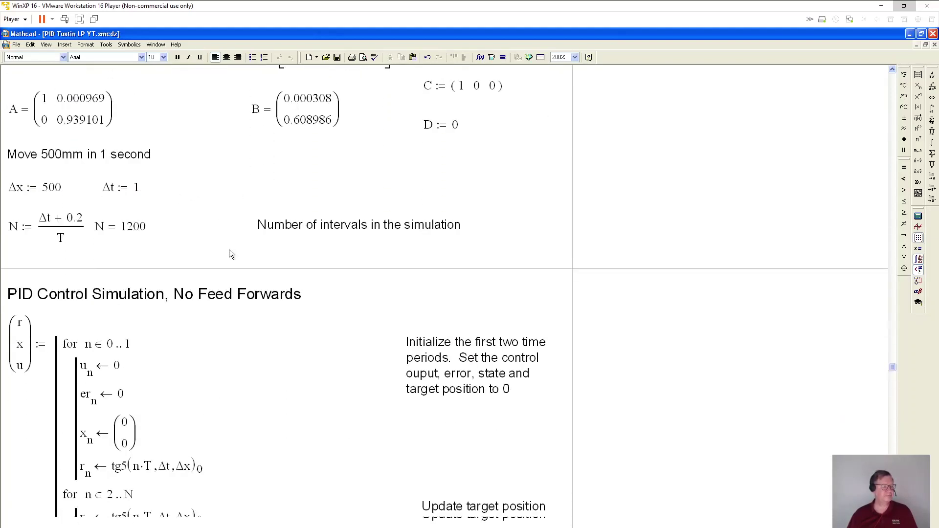
pyautogui.scroll(-8, 228, 251)
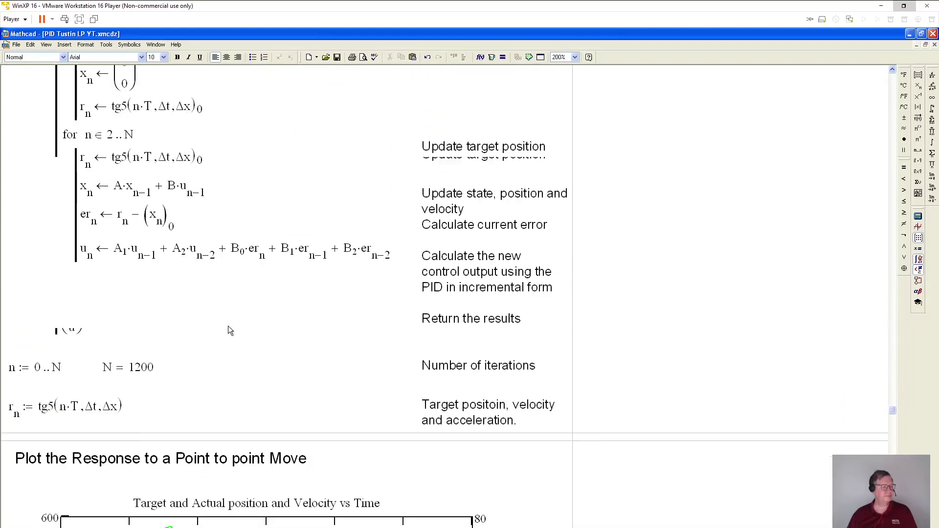
pyautogui.scroll(-4, 228, 326)
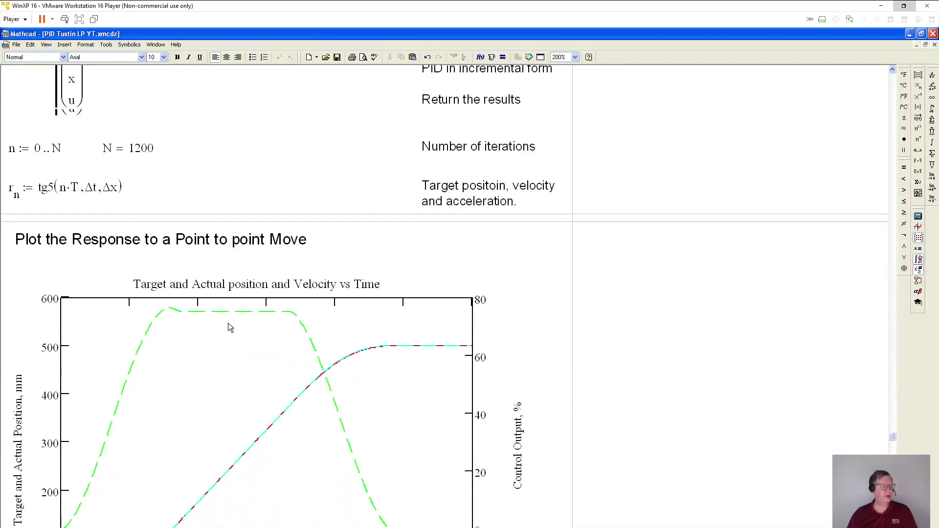
pyautogui.scroll(-5, 228, 326)
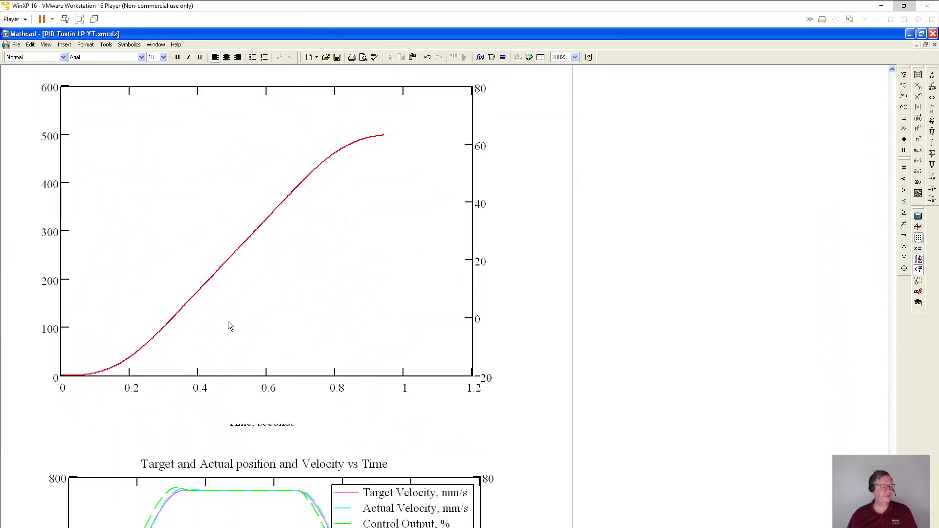
pyautogui.scroll(5, 238, 318)
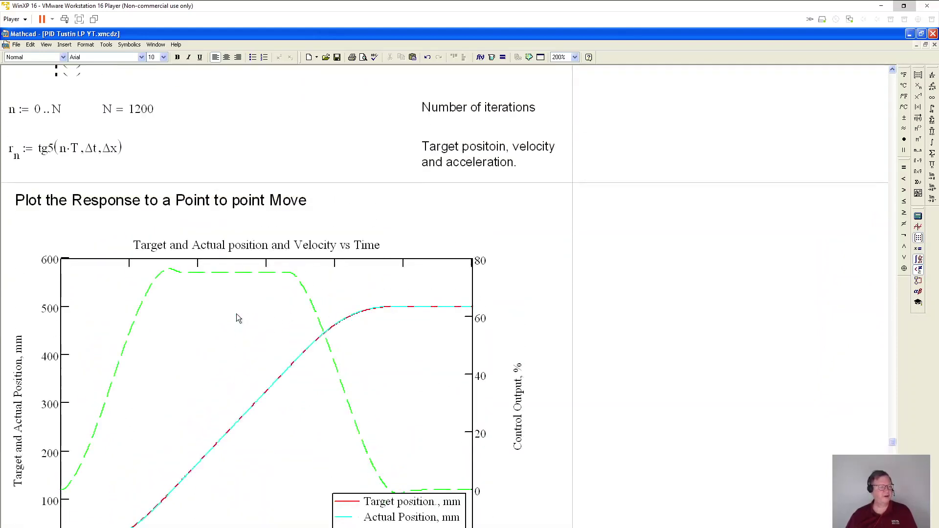
pyautogui.scroll(4, 236, 317)
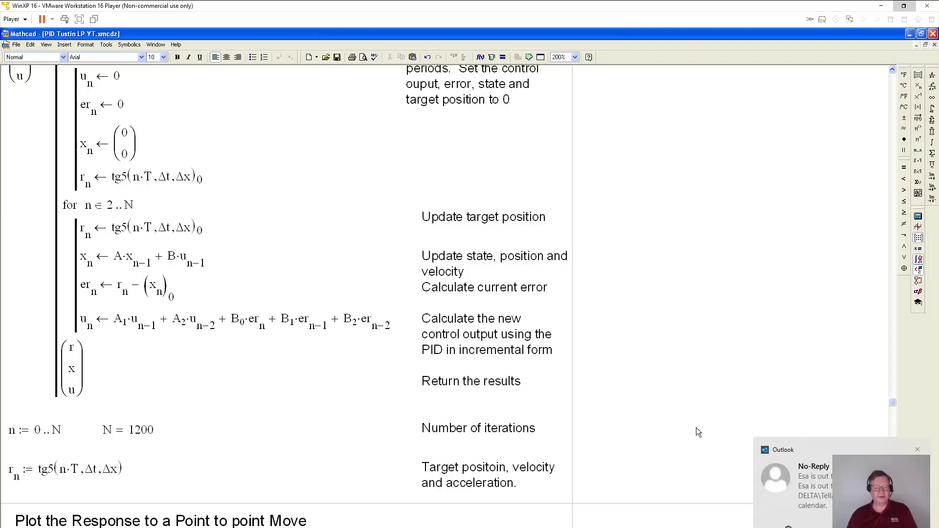
pyautogui.scroll(-1, 714, 435)
# Close the Outlook notification and bring the N = 1200 simulation and position/velocity plot into view
pyautogui.click(917, 449)
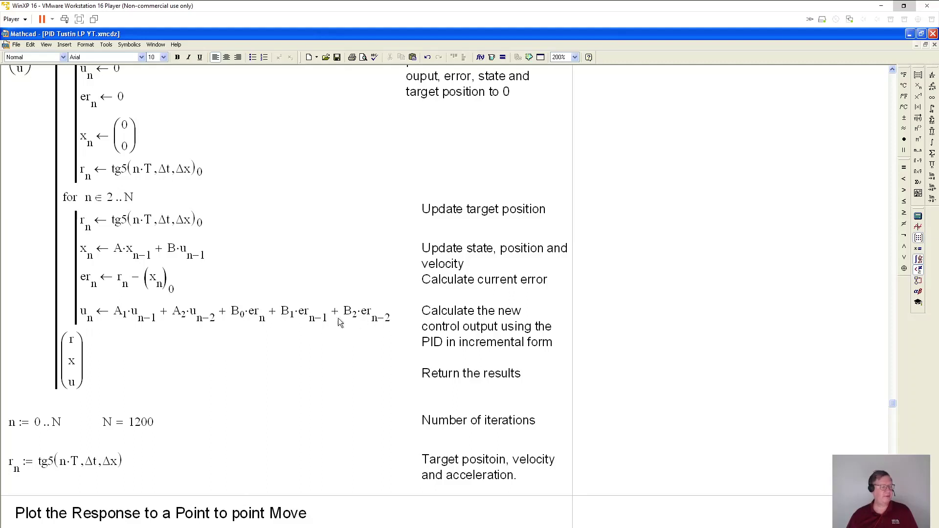
pyautogui.scroll(1, 237, 331)
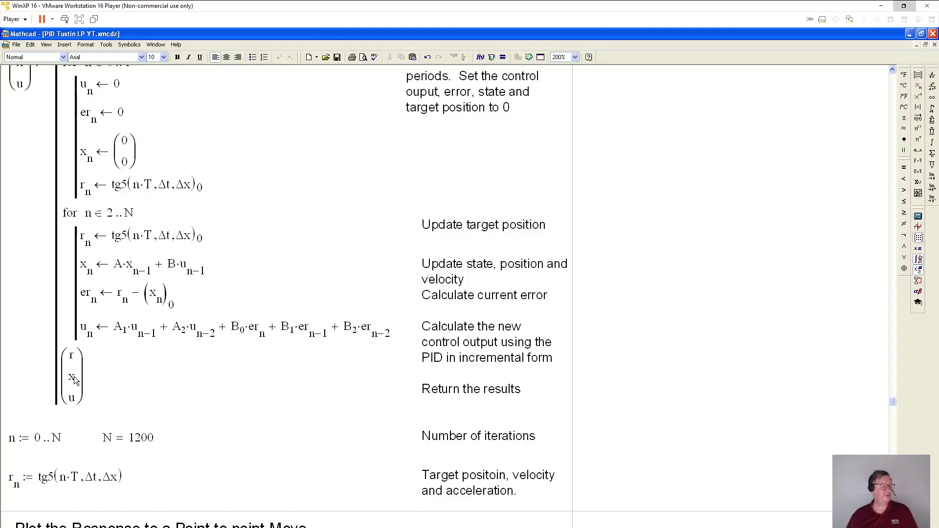
pyautogui.scroll(-3, 130, 396)
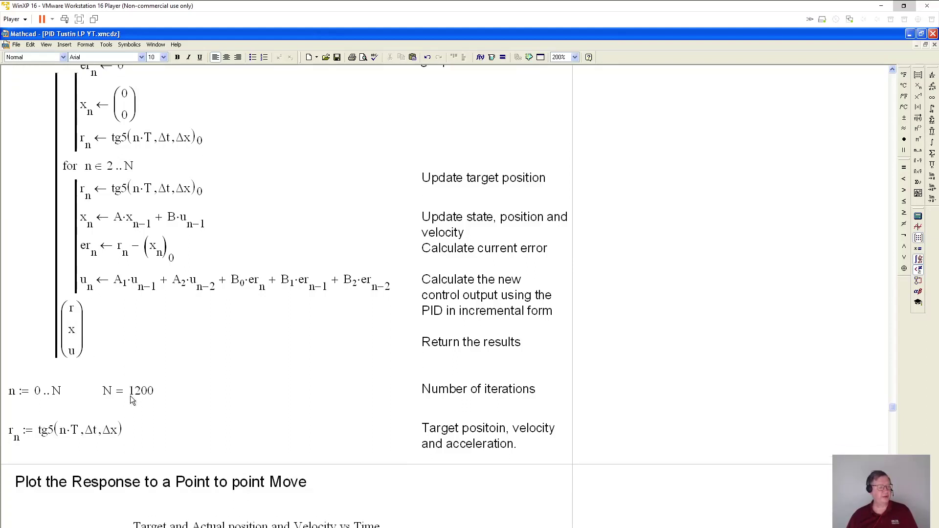
pyautogui.scroll(-6, 130, 396)
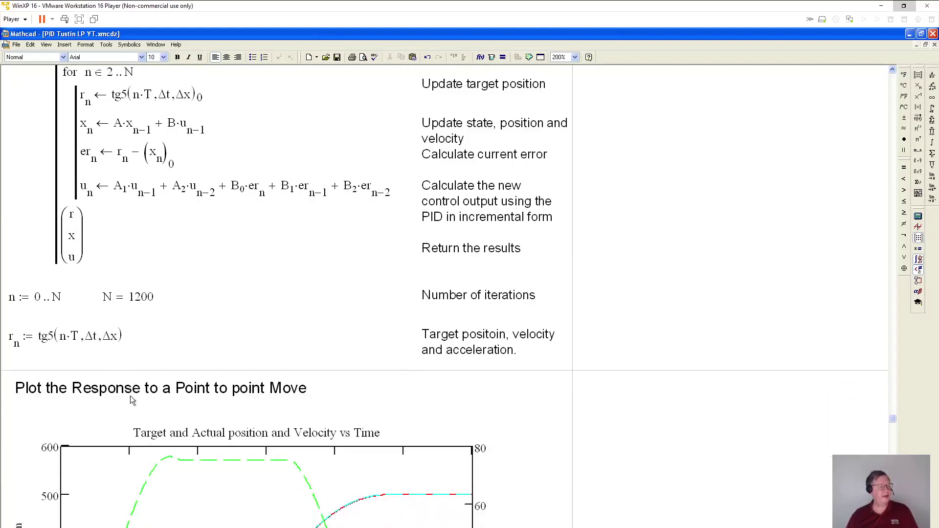
pyautogui.scroll(-15, 130, 396)
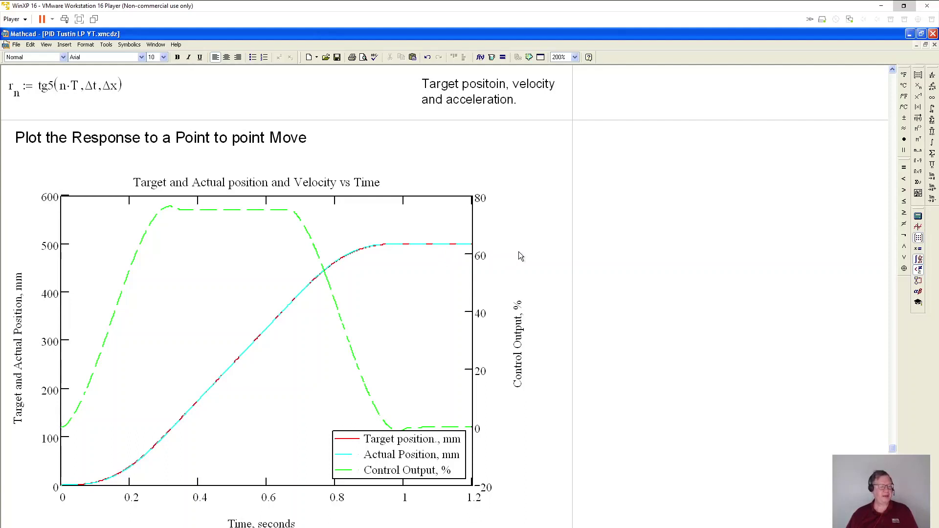
pyautogui.scroll(-5, 520, 253)
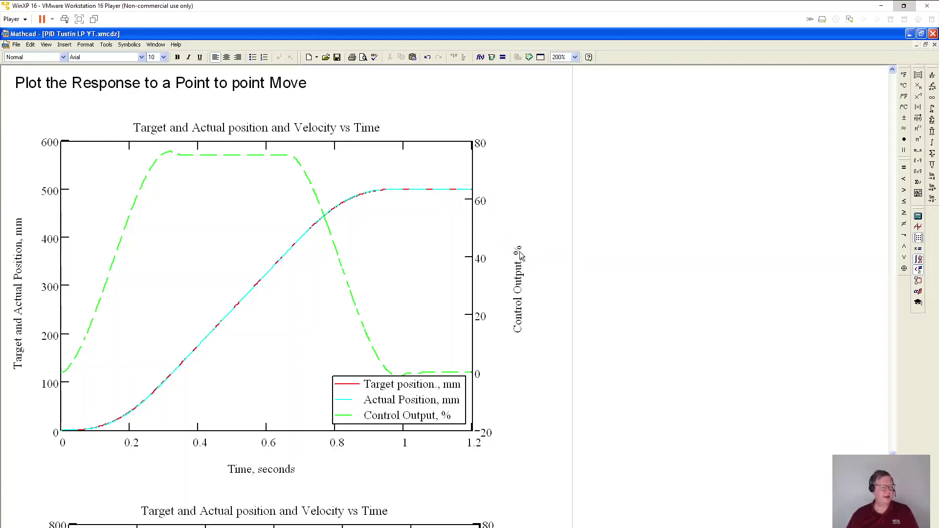
pyautogui.scroll(-5, 520, 251)
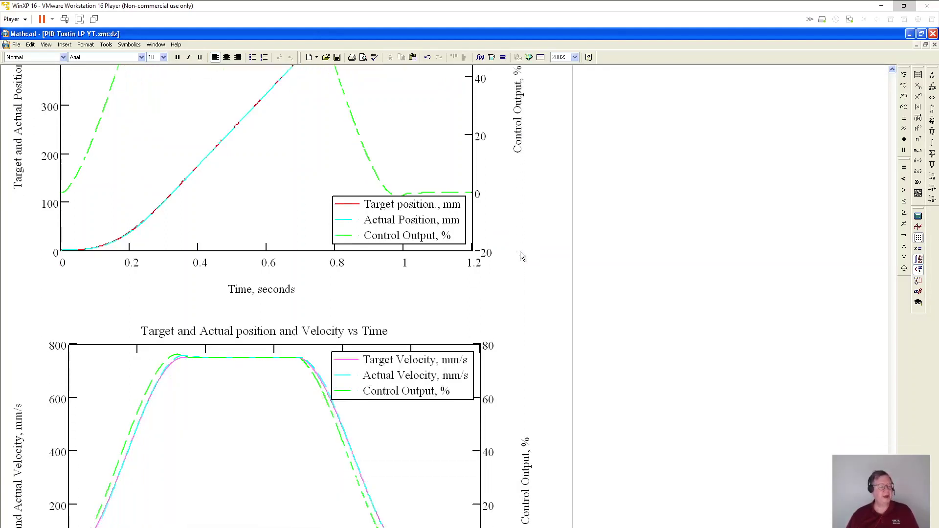
pyautogui.scroll(-3, 520, 251)
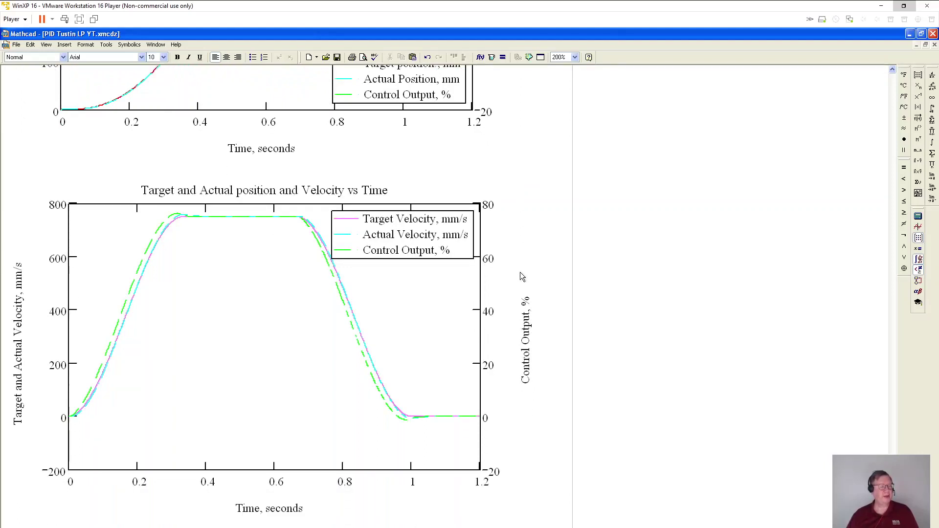
pyautogui.scroll(2, 521, 273)
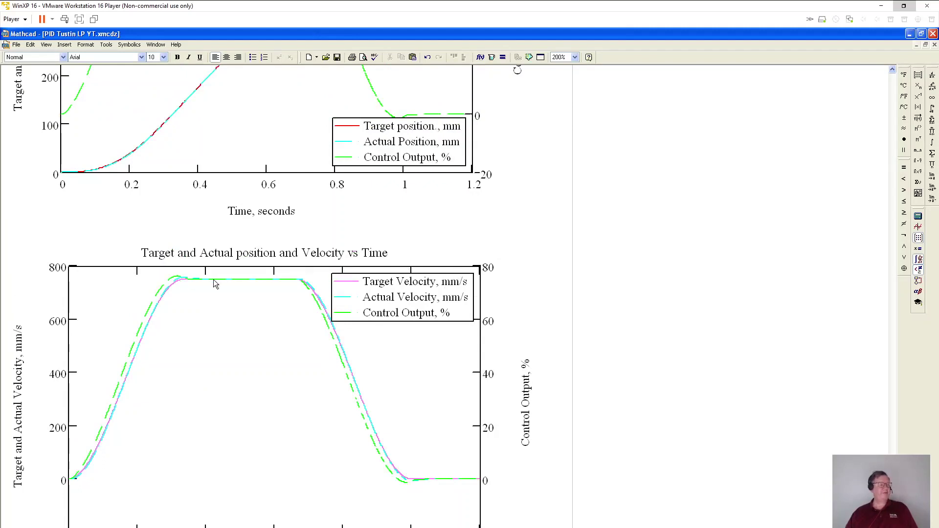
pyautogui.click(263, 284)
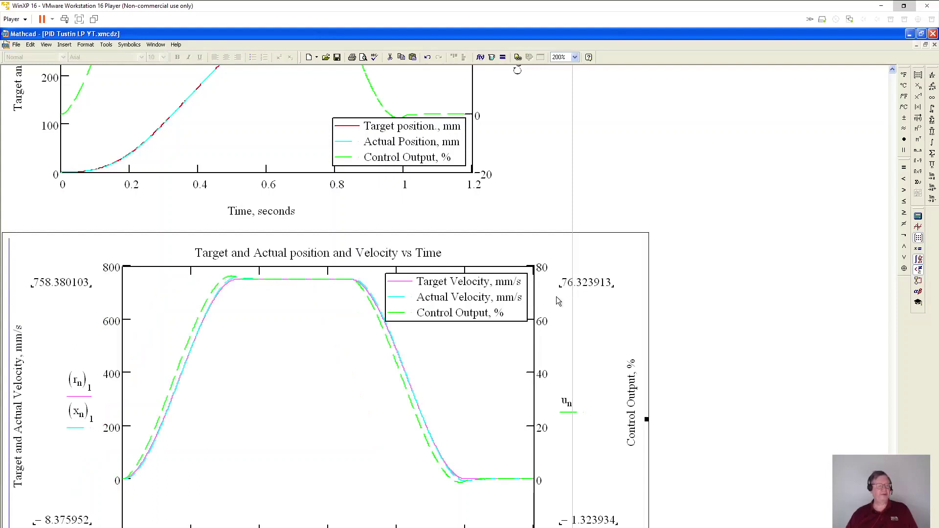
pyautogui.click(688, 308)
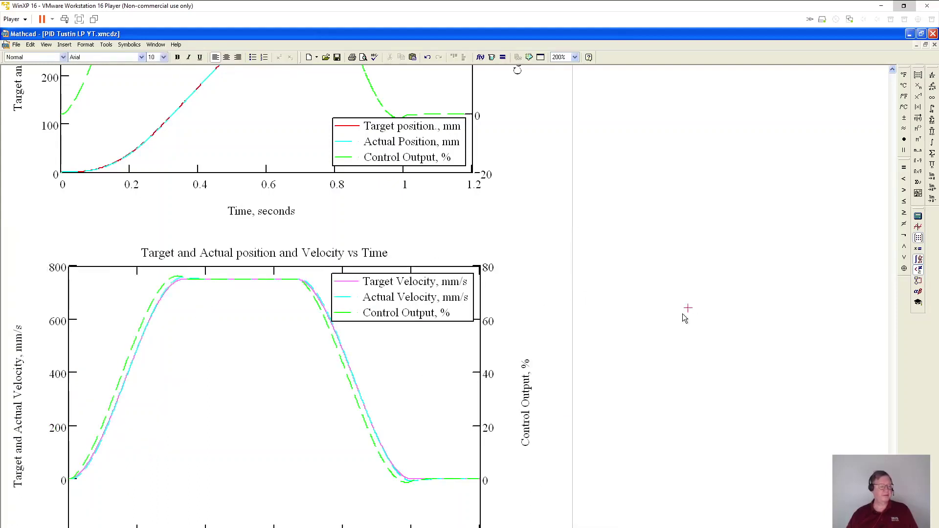
pyautogui.scroll(-5, 625, 310)
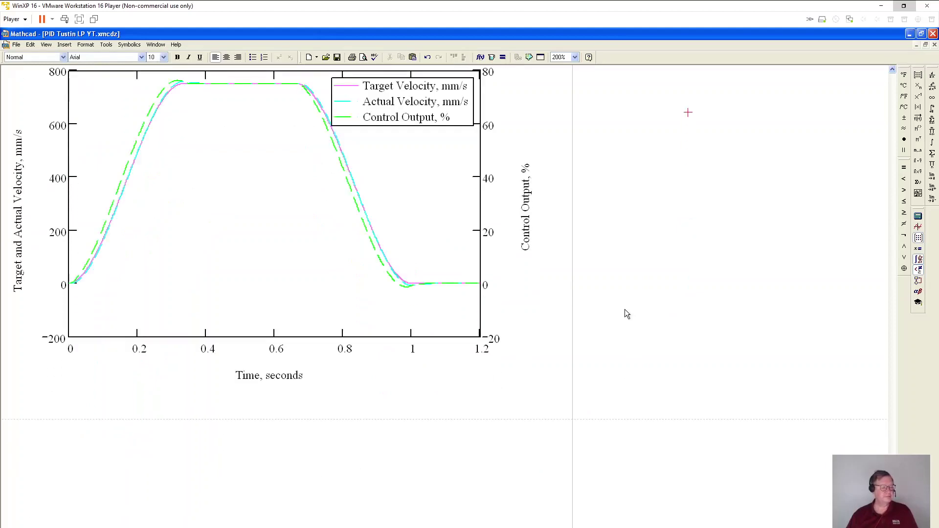
pyautogui.scroll(7, 625, 310)
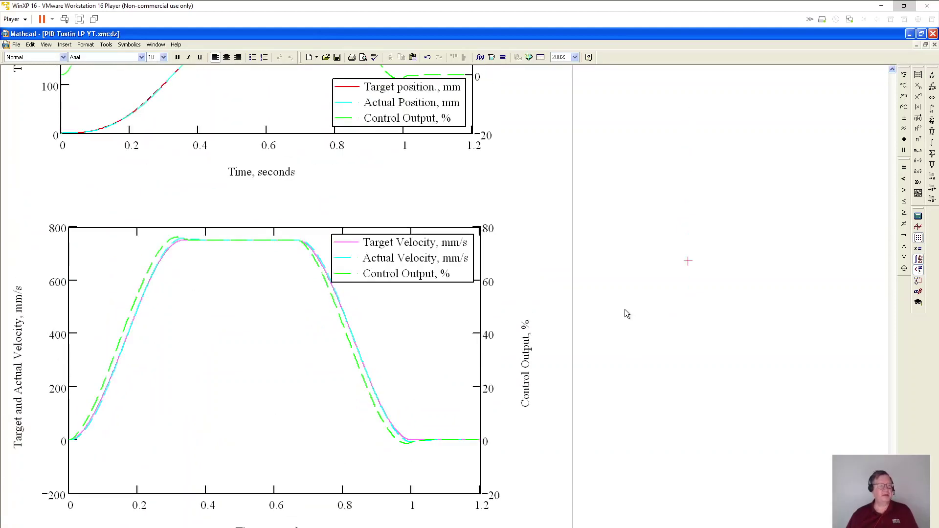